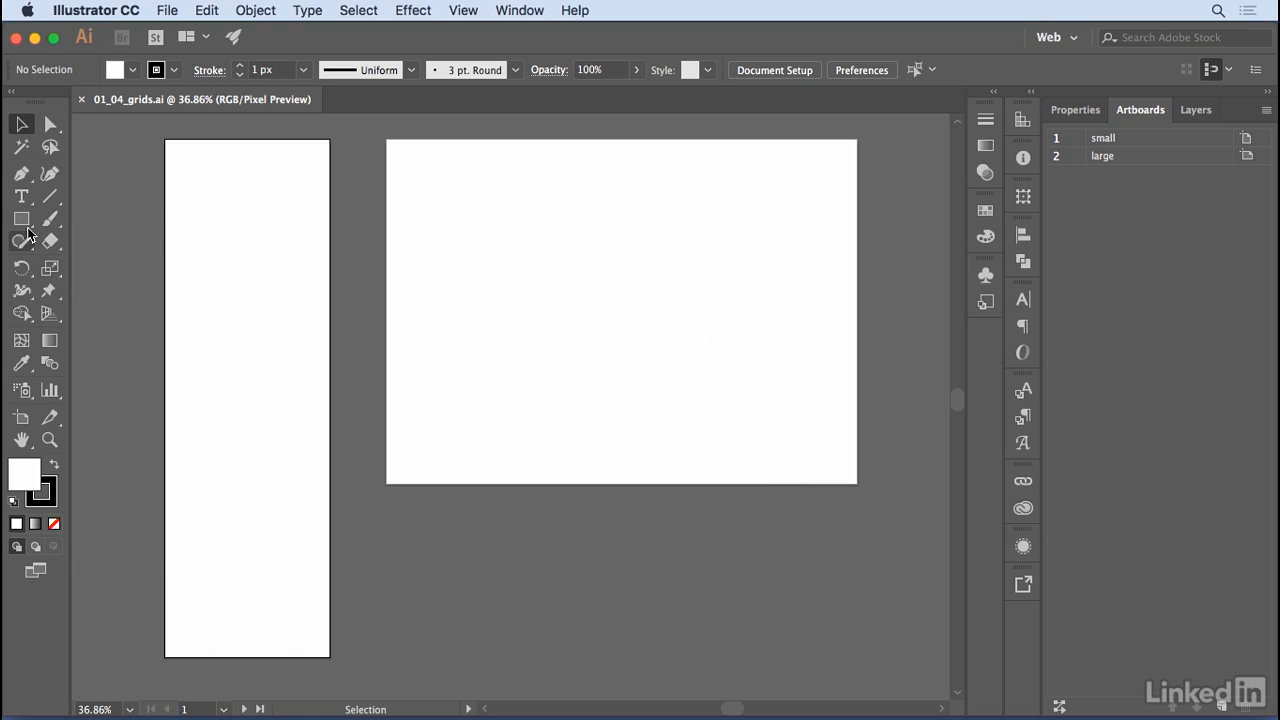
# Draw a rectangle covering the whole large artboard and set its width to 1336 px.
pyautogui.click(24, 222)
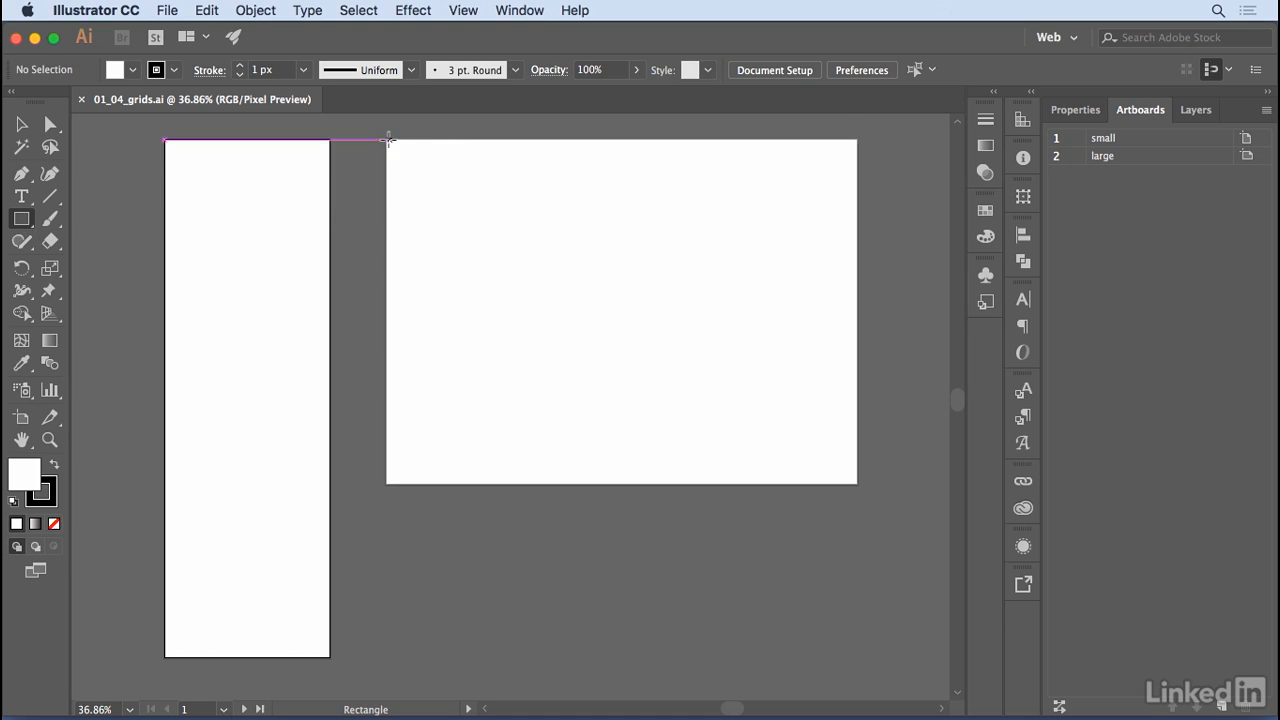
pyautogui.moveTo(386, 139); pyautogui.dragTo(858, 483)
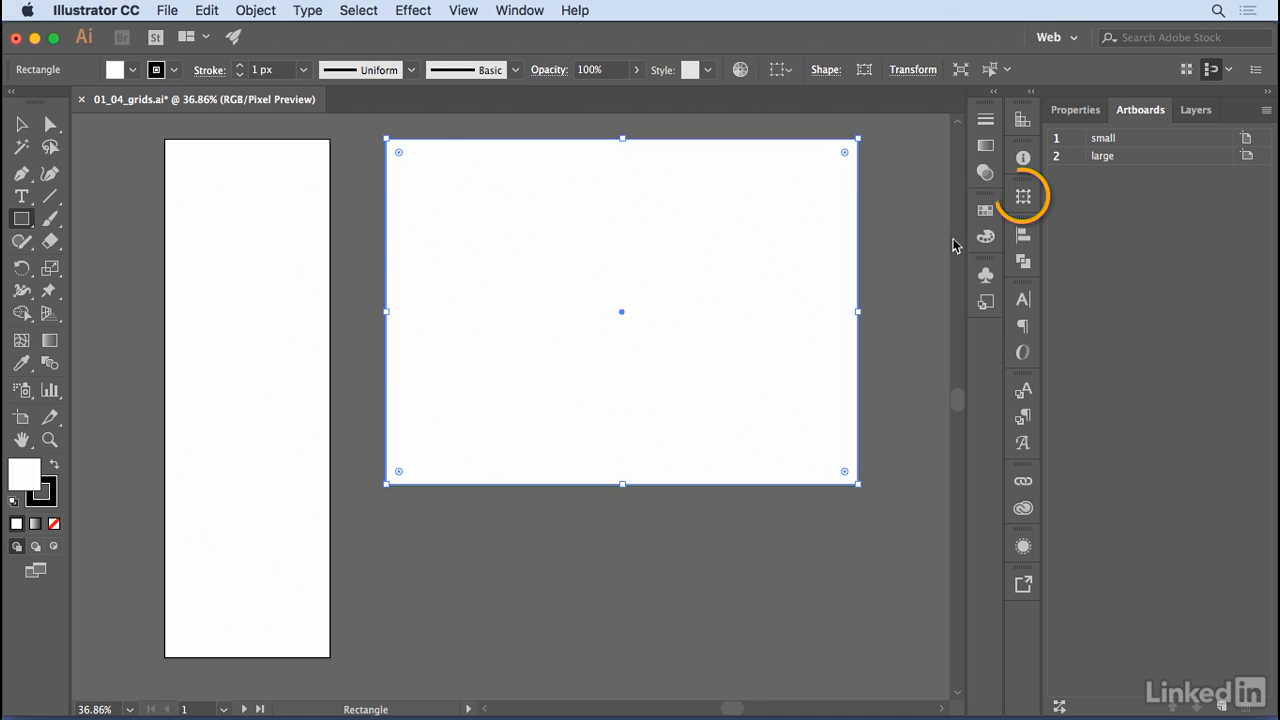
pyautogui.click(1025, 200)
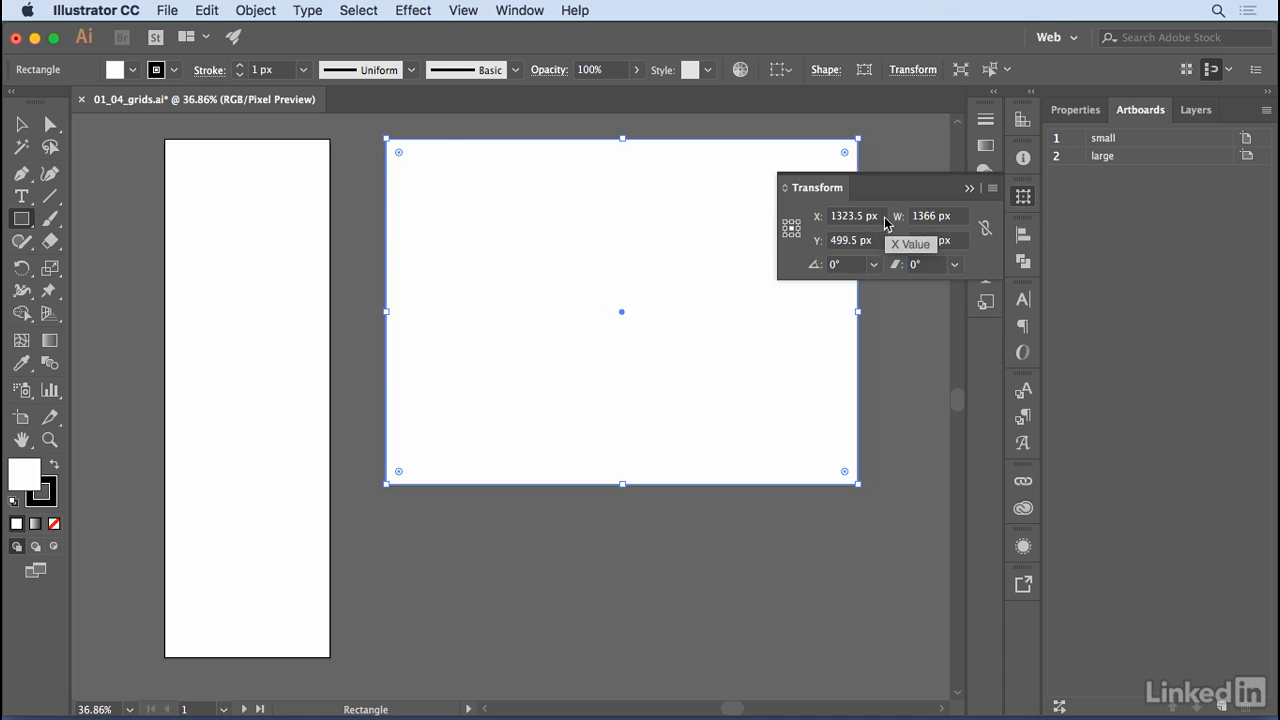
pyautogui.moveTo(955, 218); pyautogui.dragTo(909, 219)
pyautogui.click(929, 218)
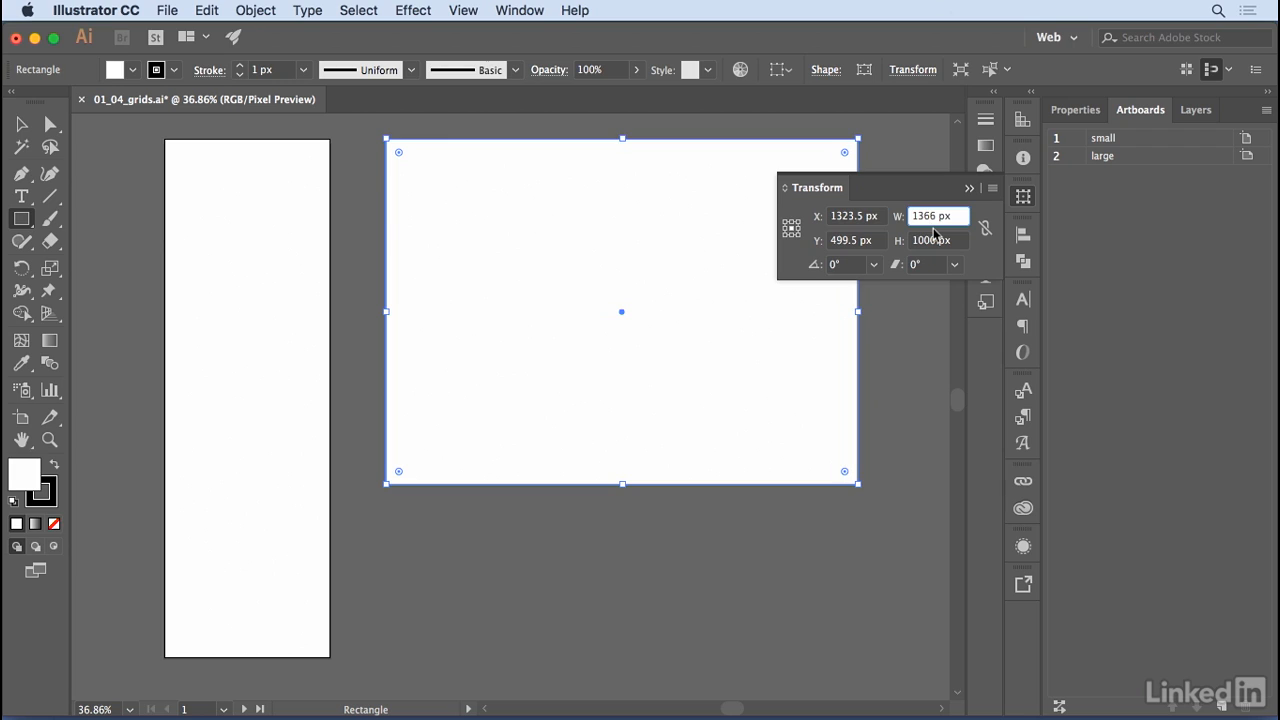
pyautogui.press('BackSpace')
pyautogui.press('BackSpace')
pyautogui.press('BackSpace')
pyautogui.write('133')
pyautogui.press('Return')
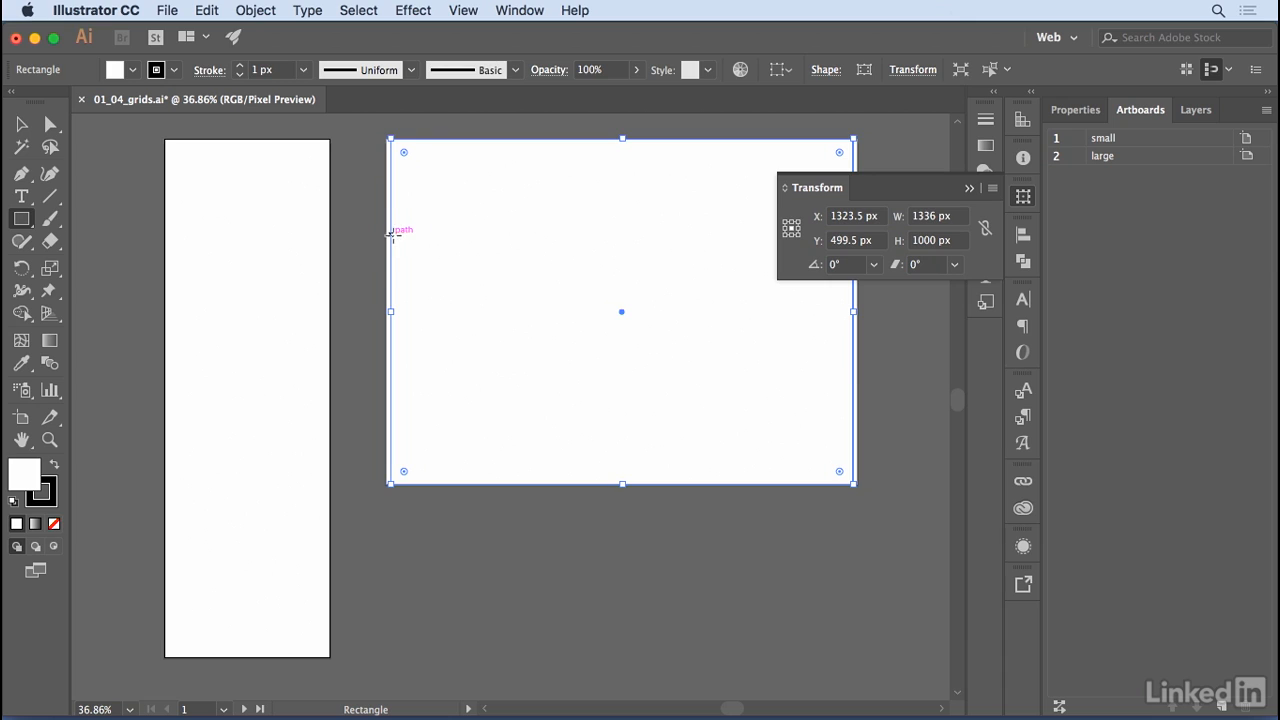
pyautogui.click(969, 188)
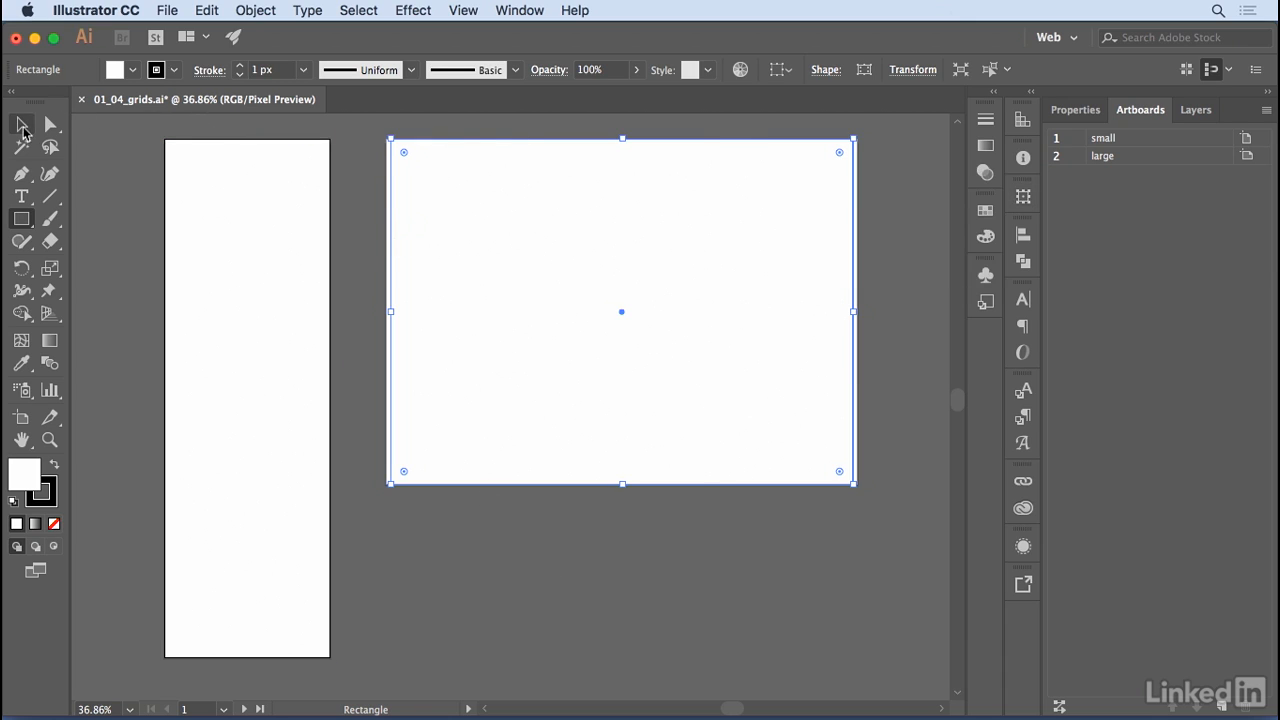
# Center the rectangle horizontally on the large artboard, using Align to Artboard.
pyautogui.click(21, 124)
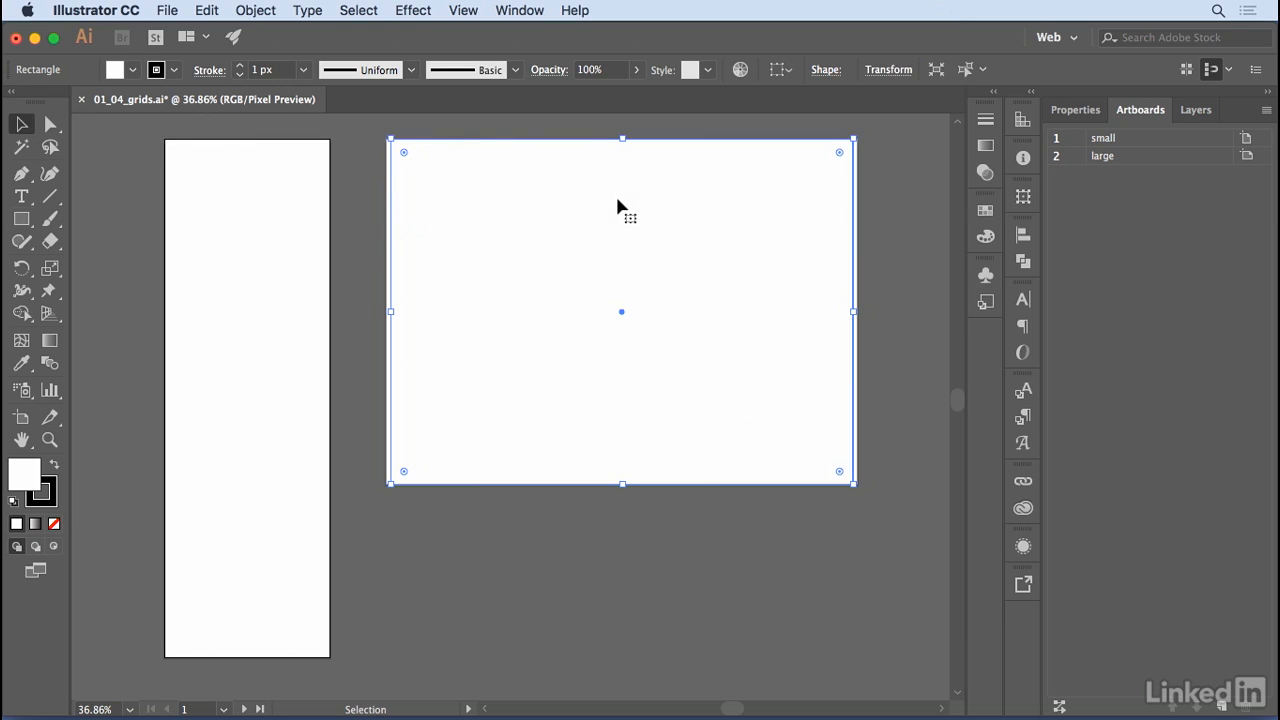
pyautogui.click(1024, 238)
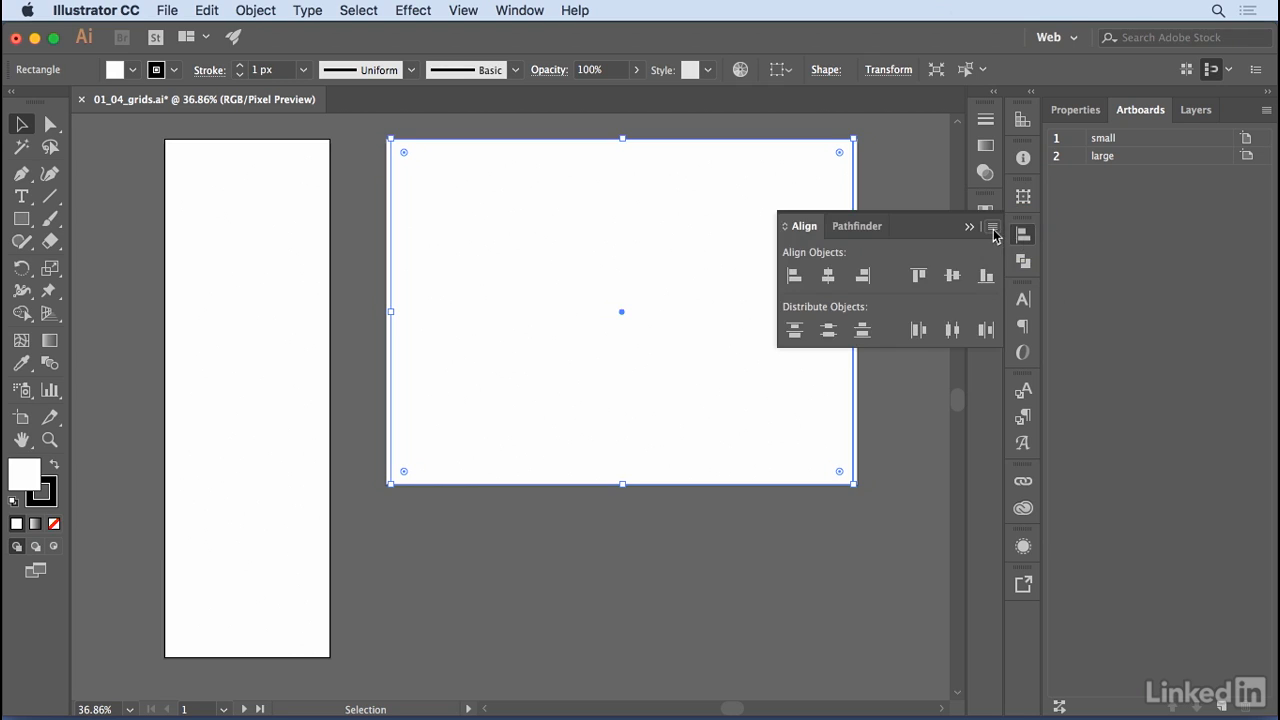
pyautogui.click(994, 230)
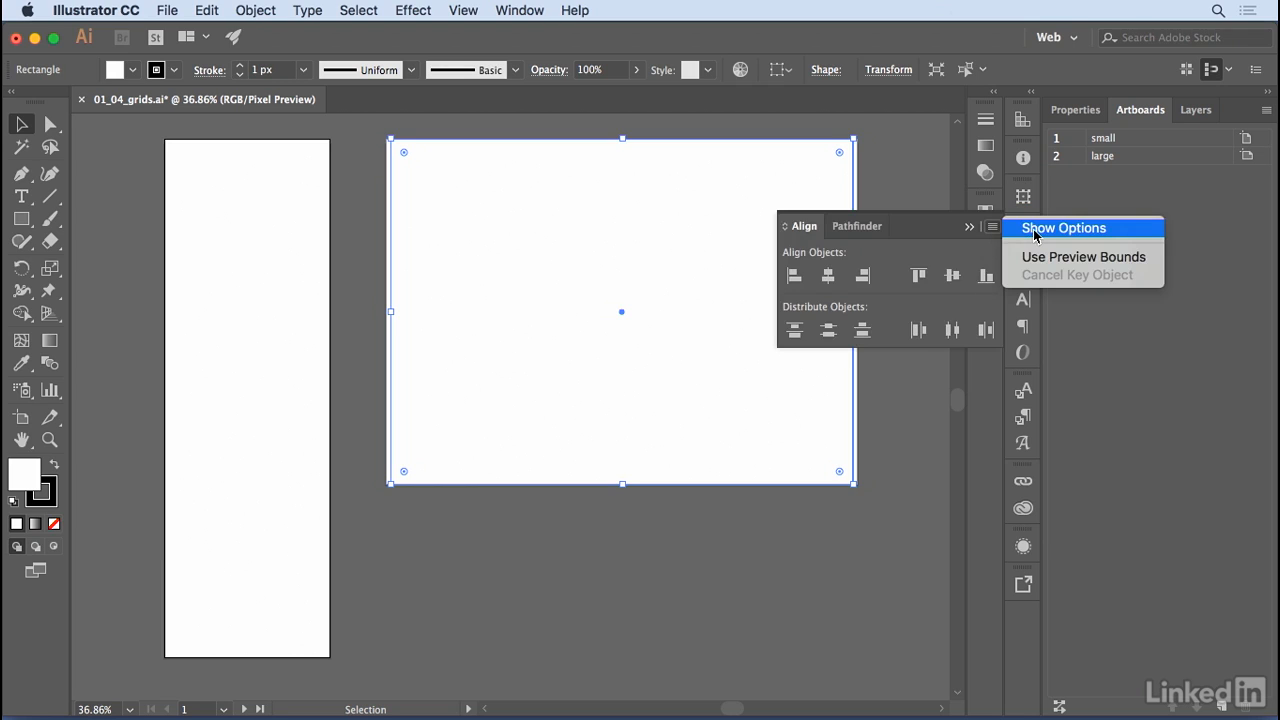
pyautogui.click(1035, 229)
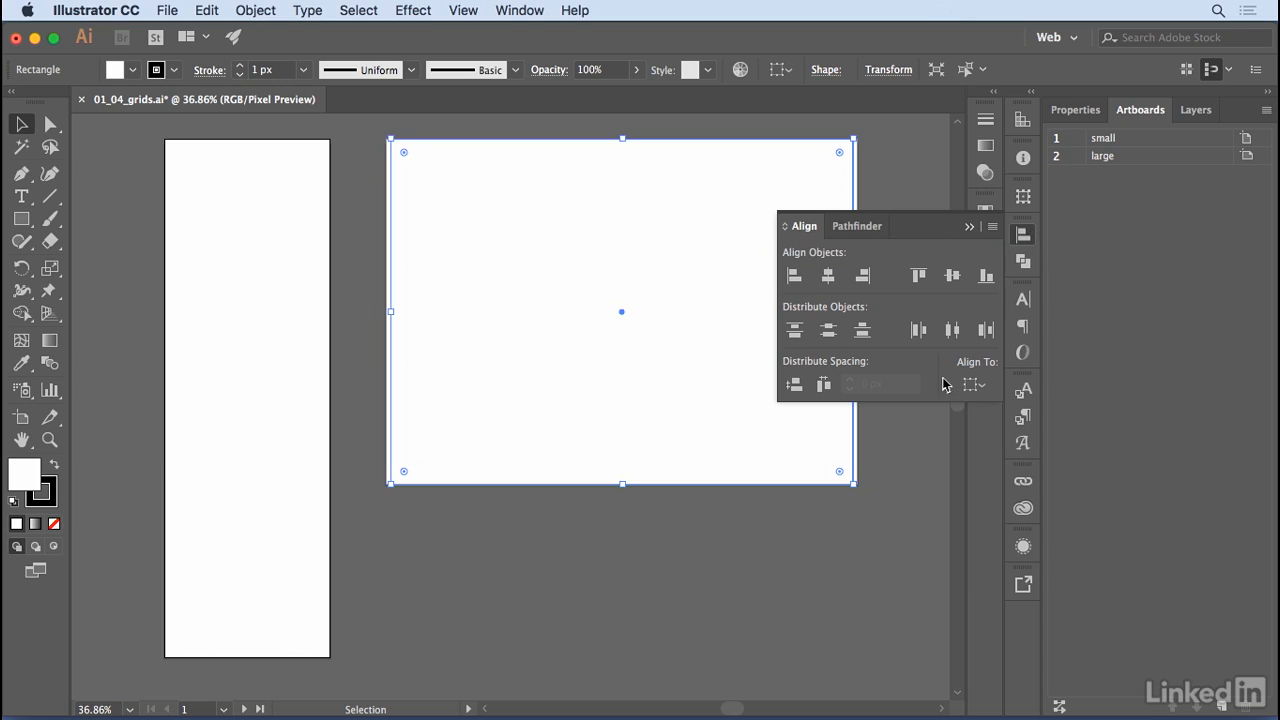
pyautogui.click(986, 389)
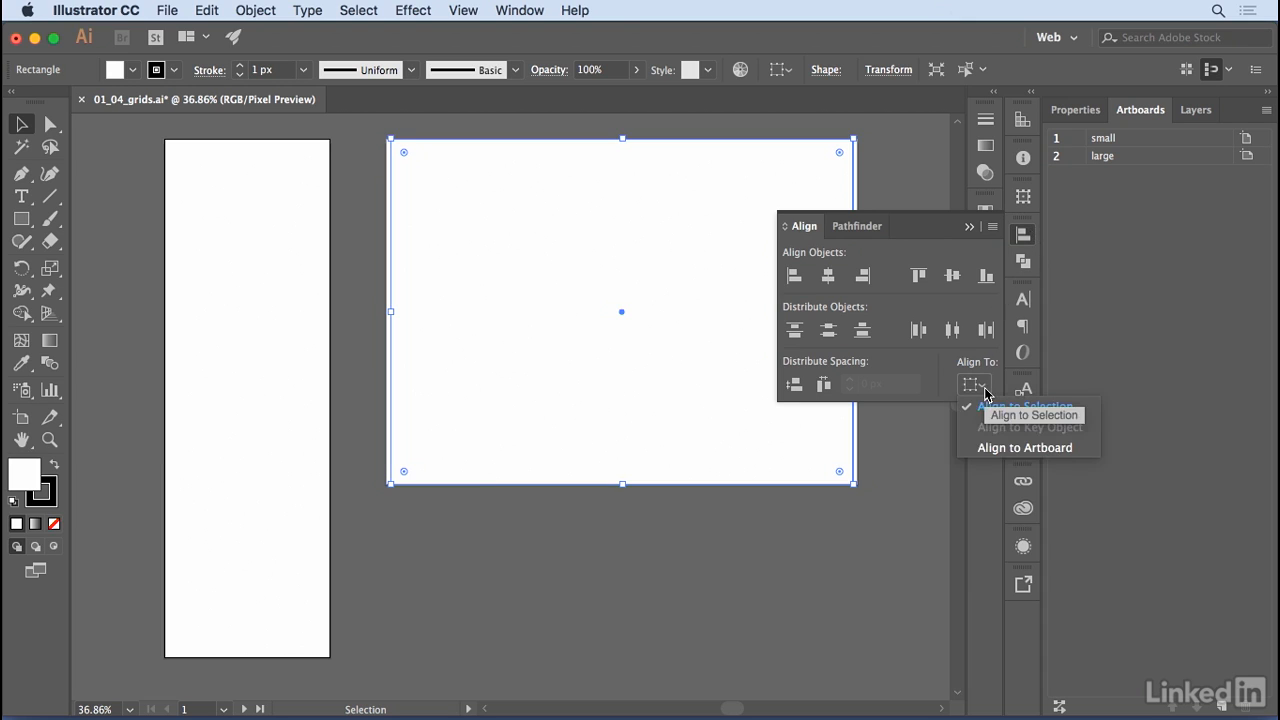
pyautogui.click(1025, 448)
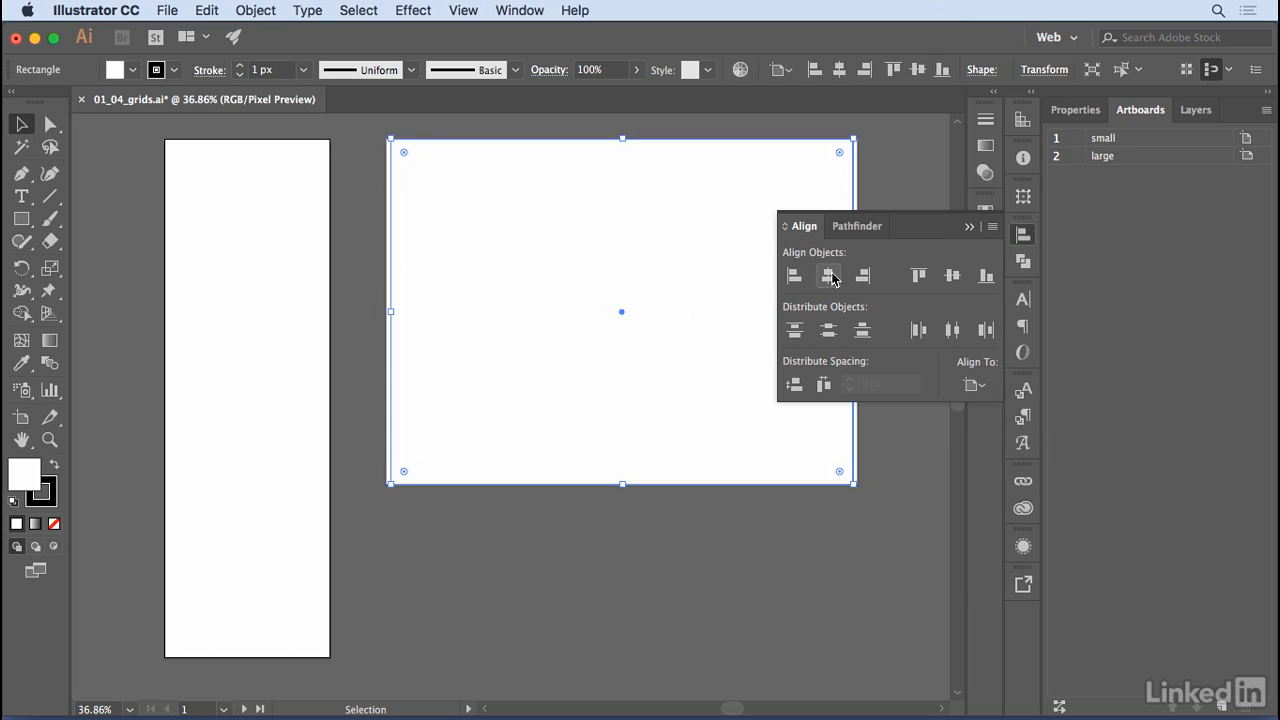
pyautogui.click(1101, 157)
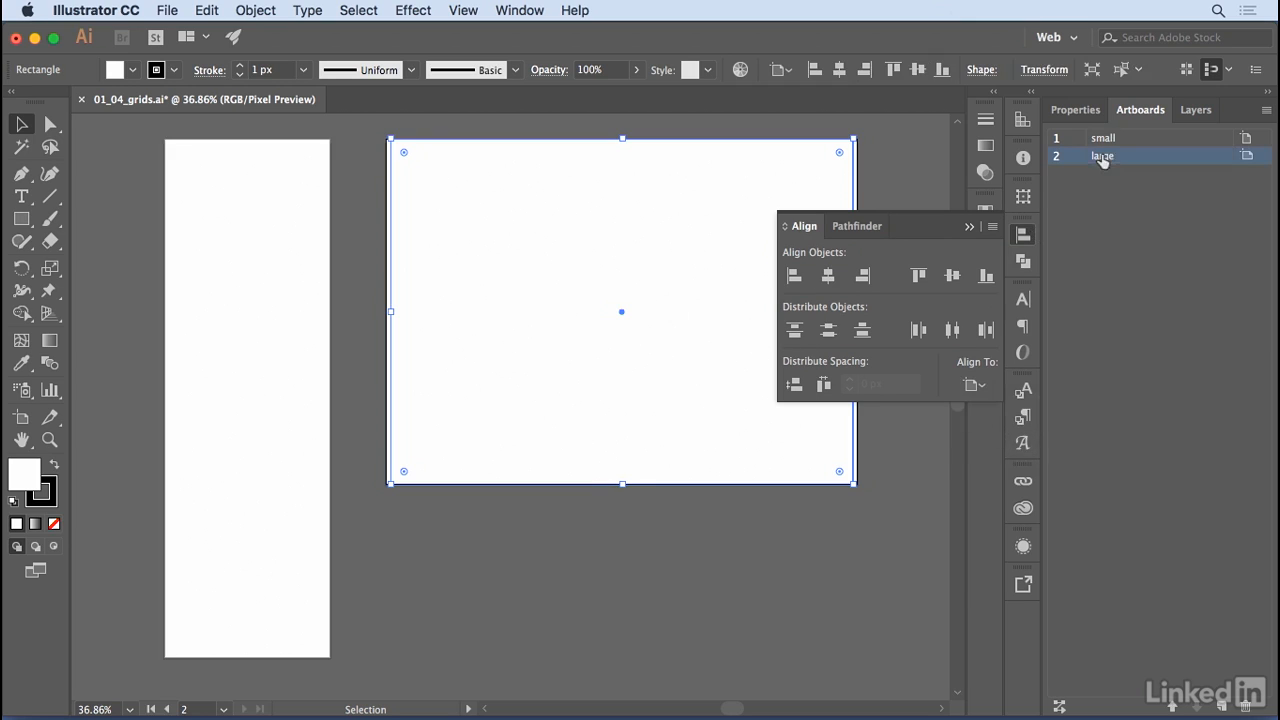
pyautogui.click(829, 277)
pyautogui.click(968, 227)
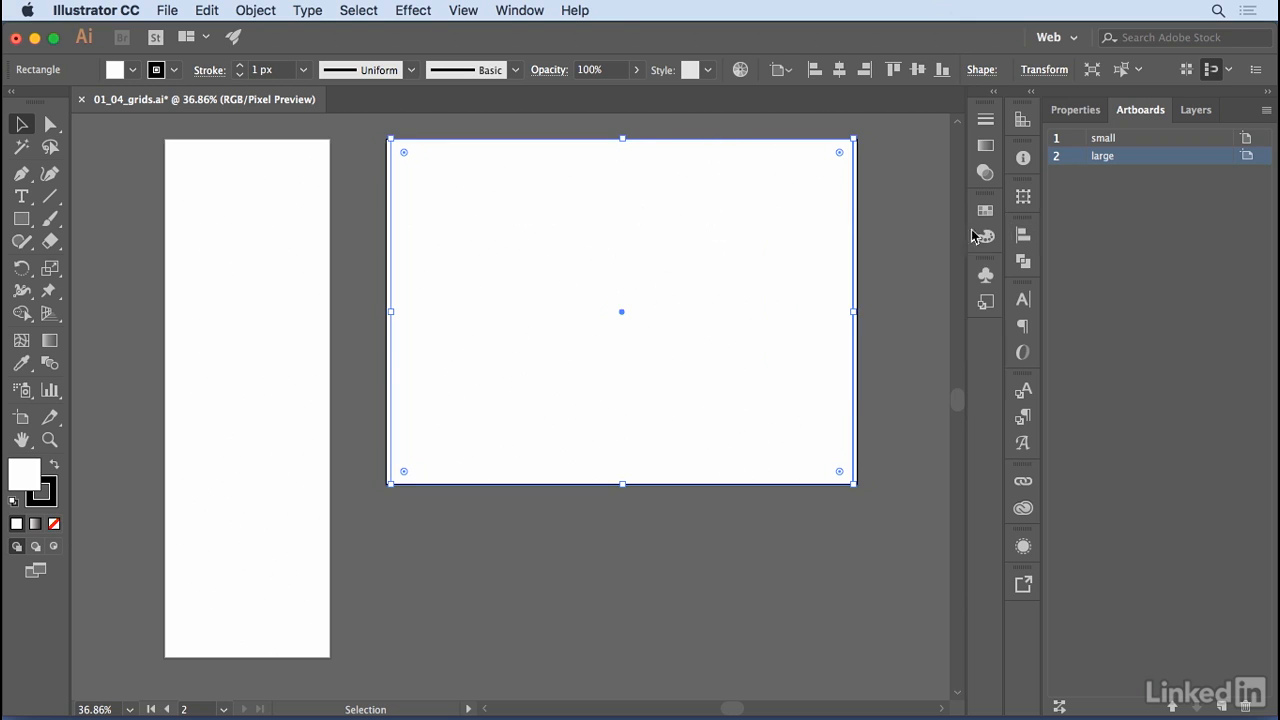
# Start Split Into Grid on the rectangle with the preview on and set the number of columns to 4.
pyautogui.click(258, 12)
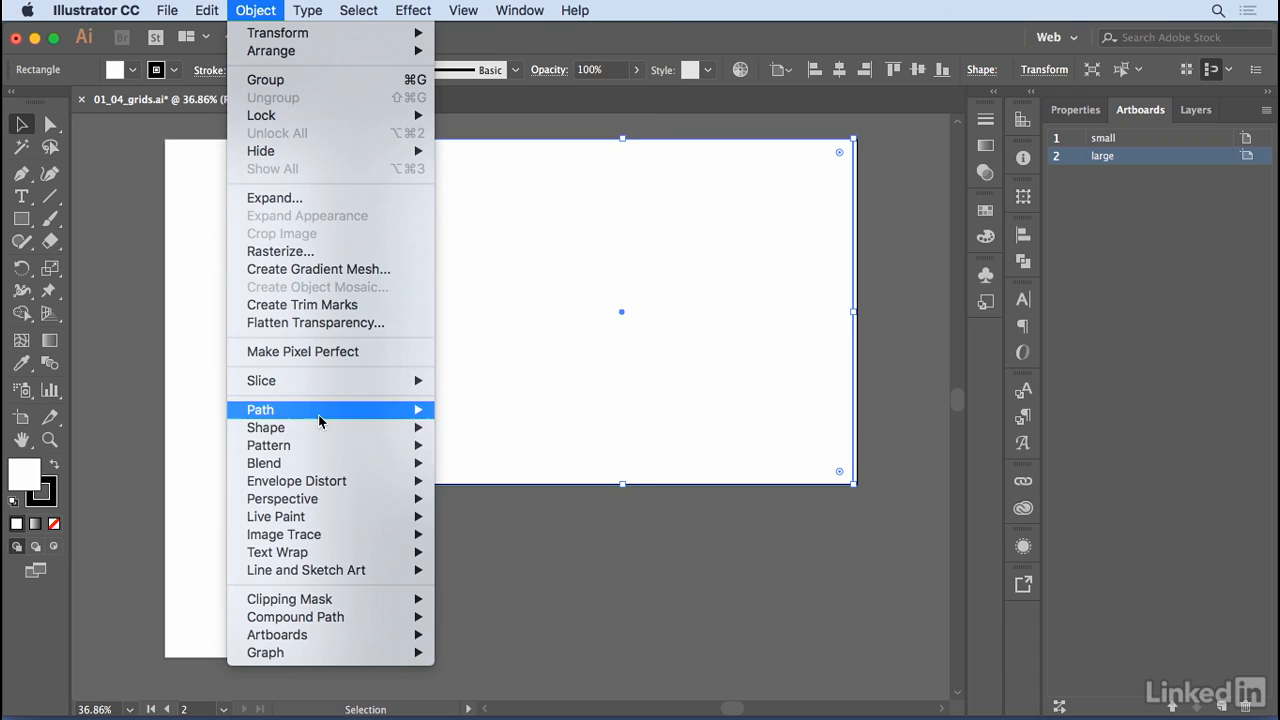
pyautogui.moveTo(334, 416)
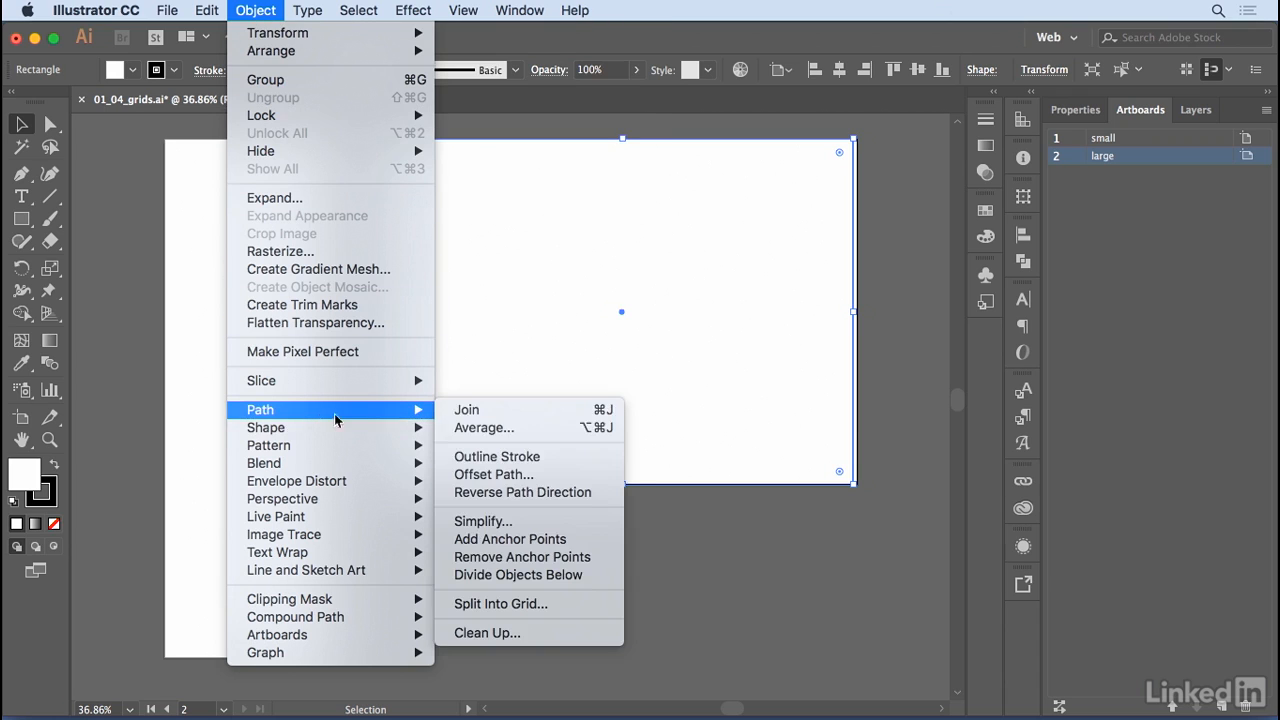
pyautogui.click(501, 605)
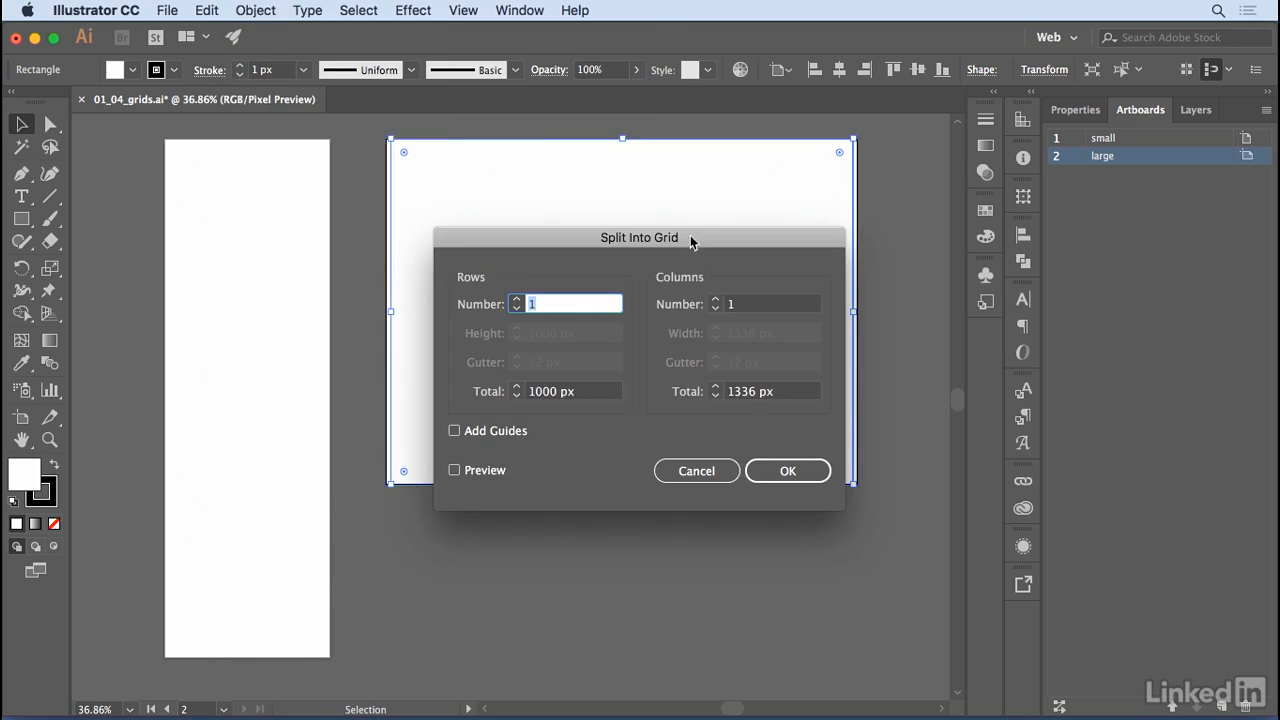
pyautogui.moveTo(690, 245); pyautogui.dragTo(592, 336)
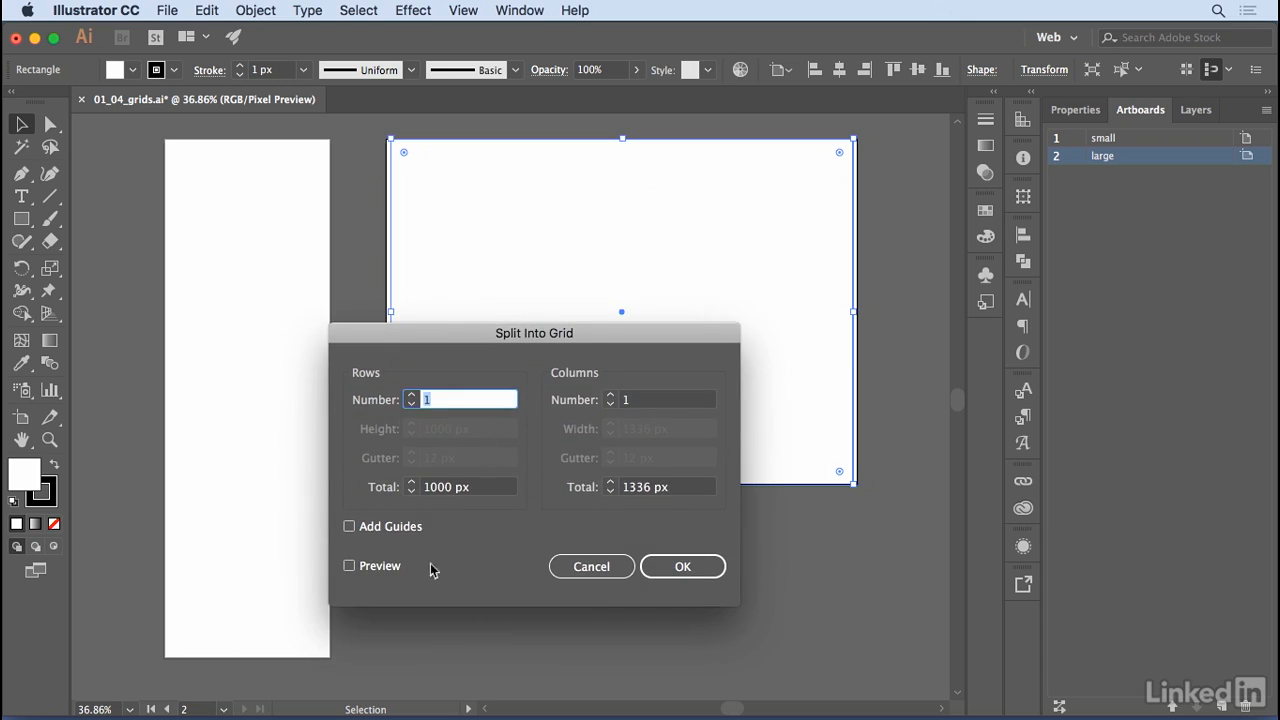
pyautogui.click(360, 568)
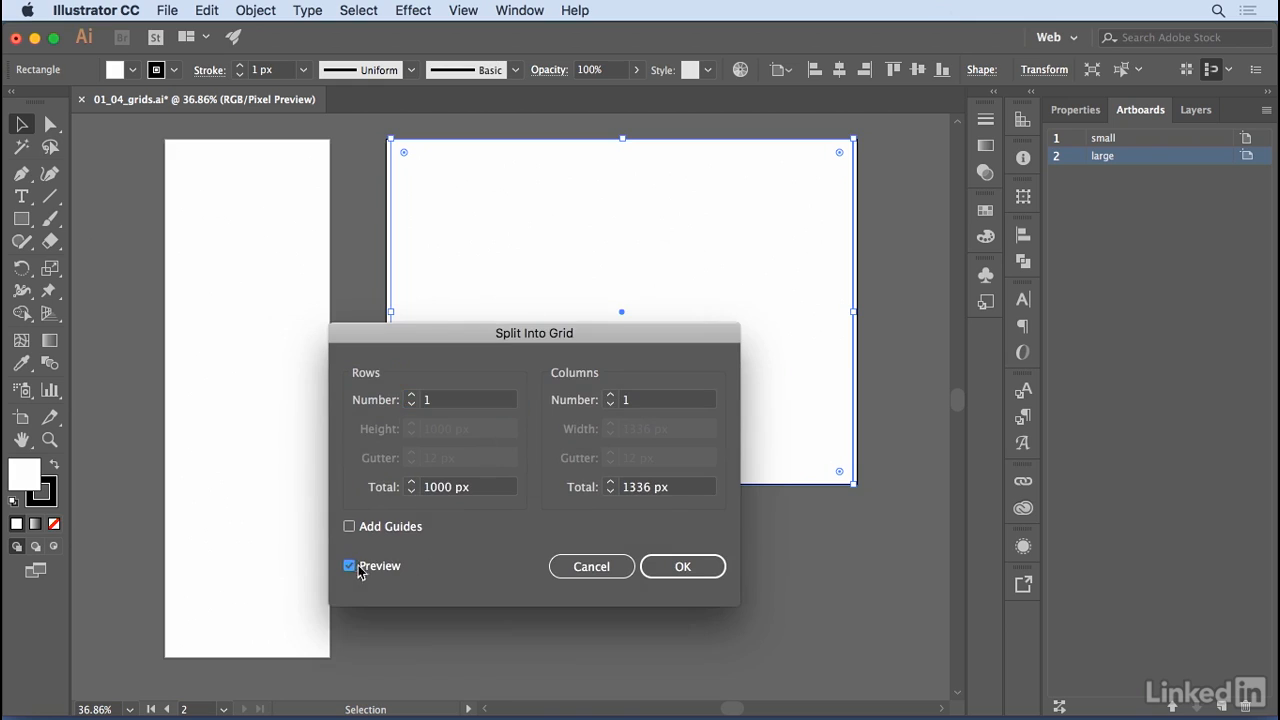
pyautogui.click(612, 396)
pyautogui.click(612, 396)
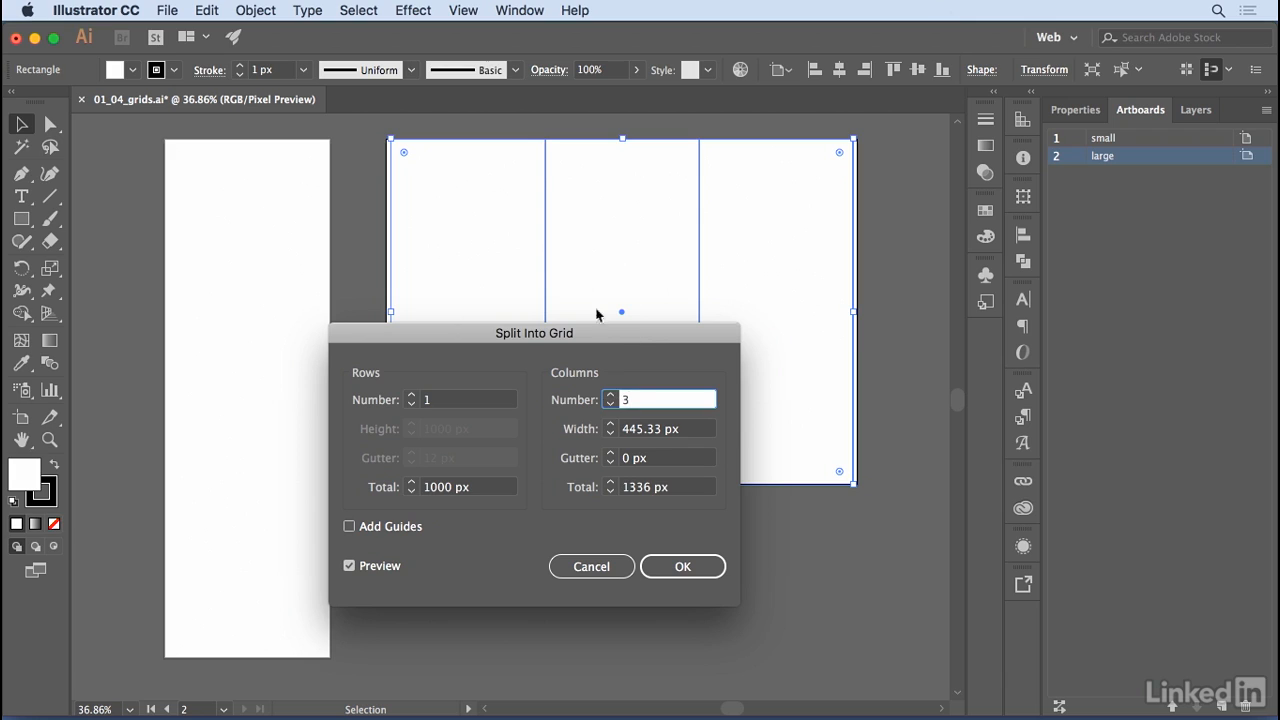
pyautogui.click(612, 396)
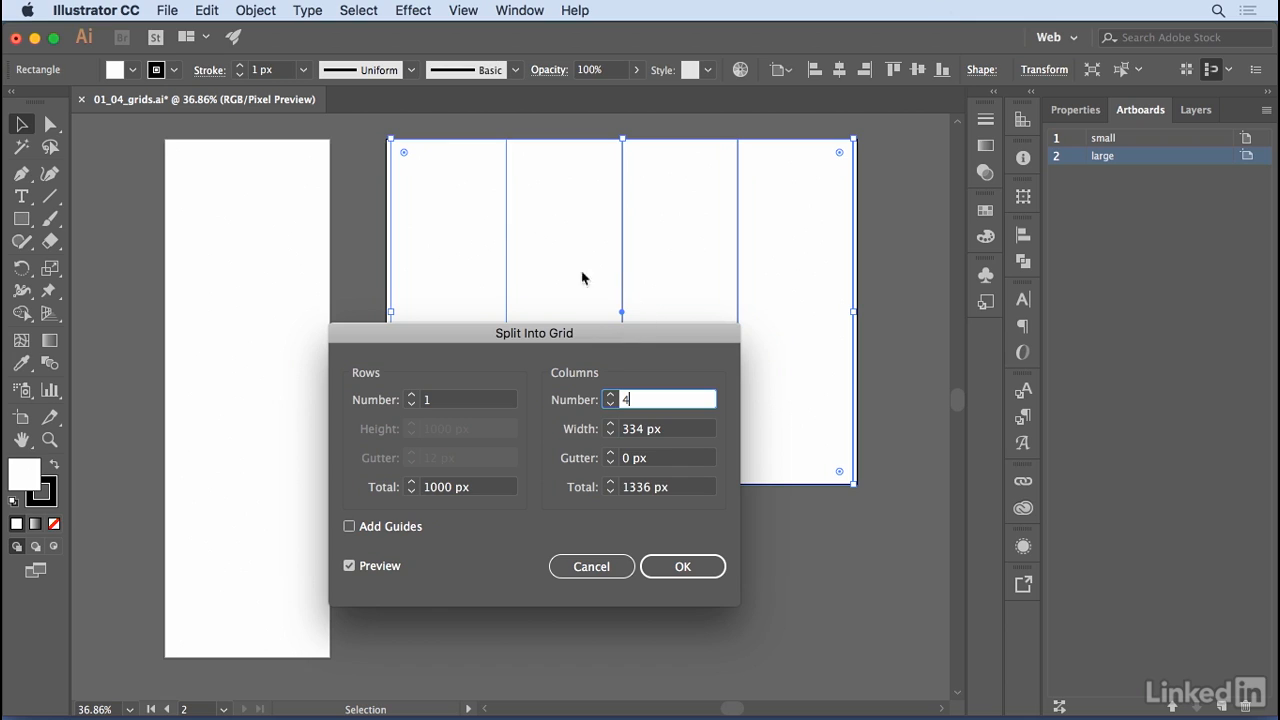
# Set the column gutter to 15 px and apply the grid split without adding guides.
pyautogui.click(622, 460)
pyautogui.write('15')
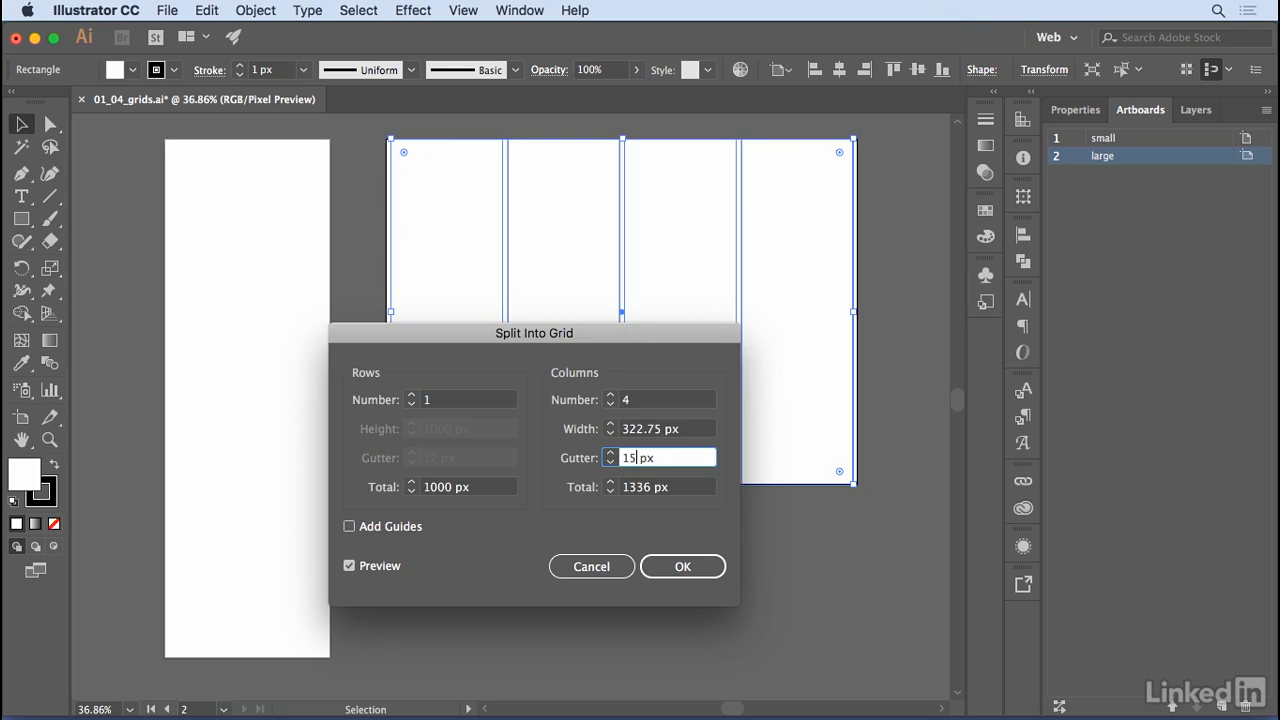
pyautogui.click(675, 486)
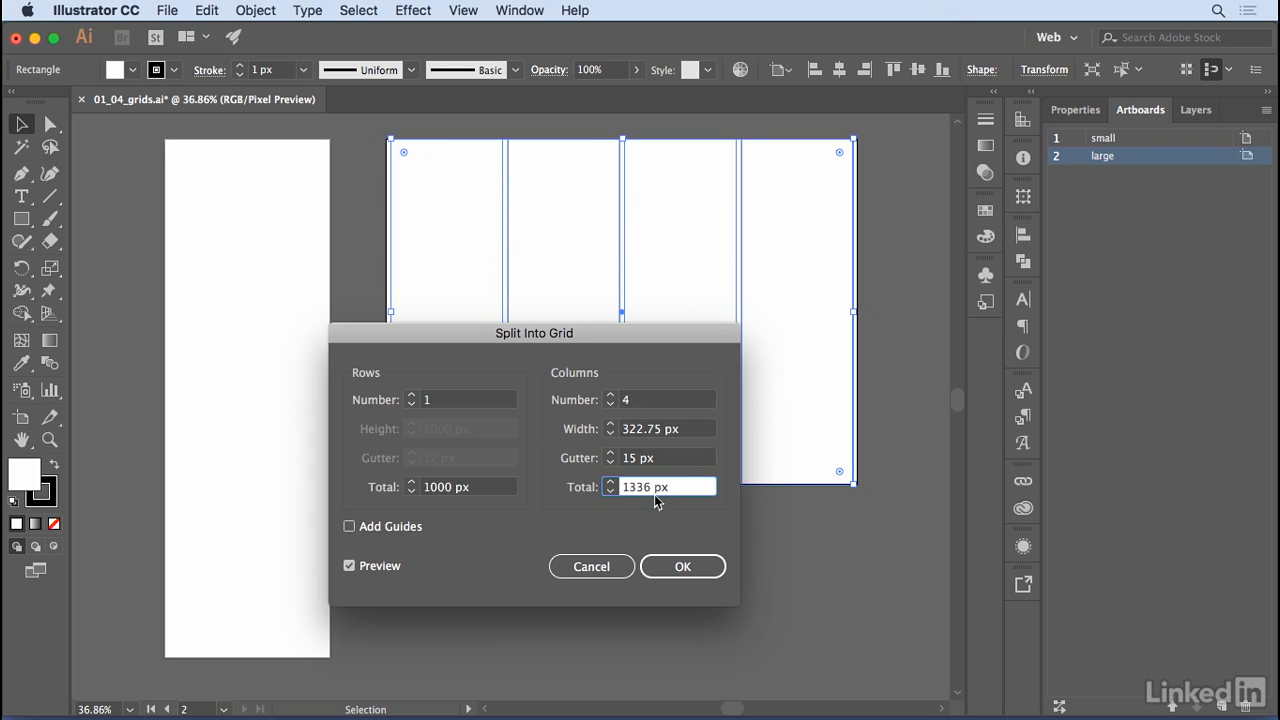
pyautogui.click(693, 572)
pyautogui.click(350, 528)
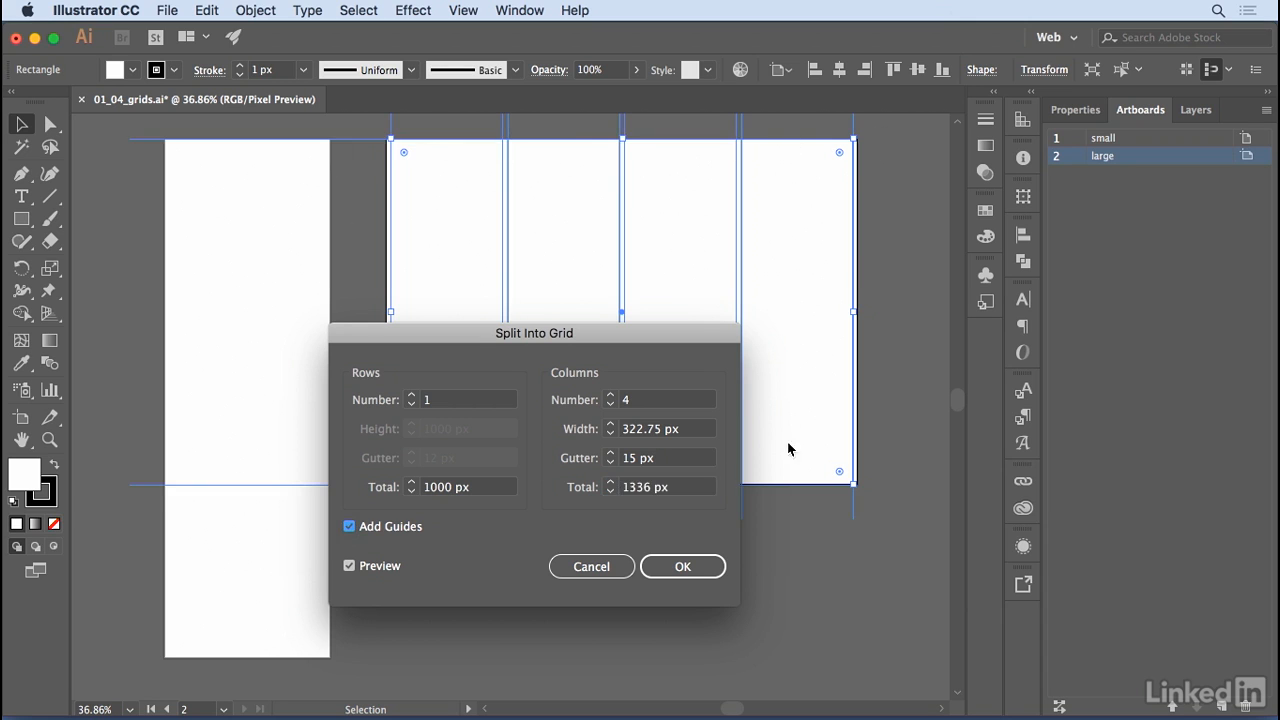
pyautogui.moveTo(612, 332); pyautogui.dragTo(688, 328)
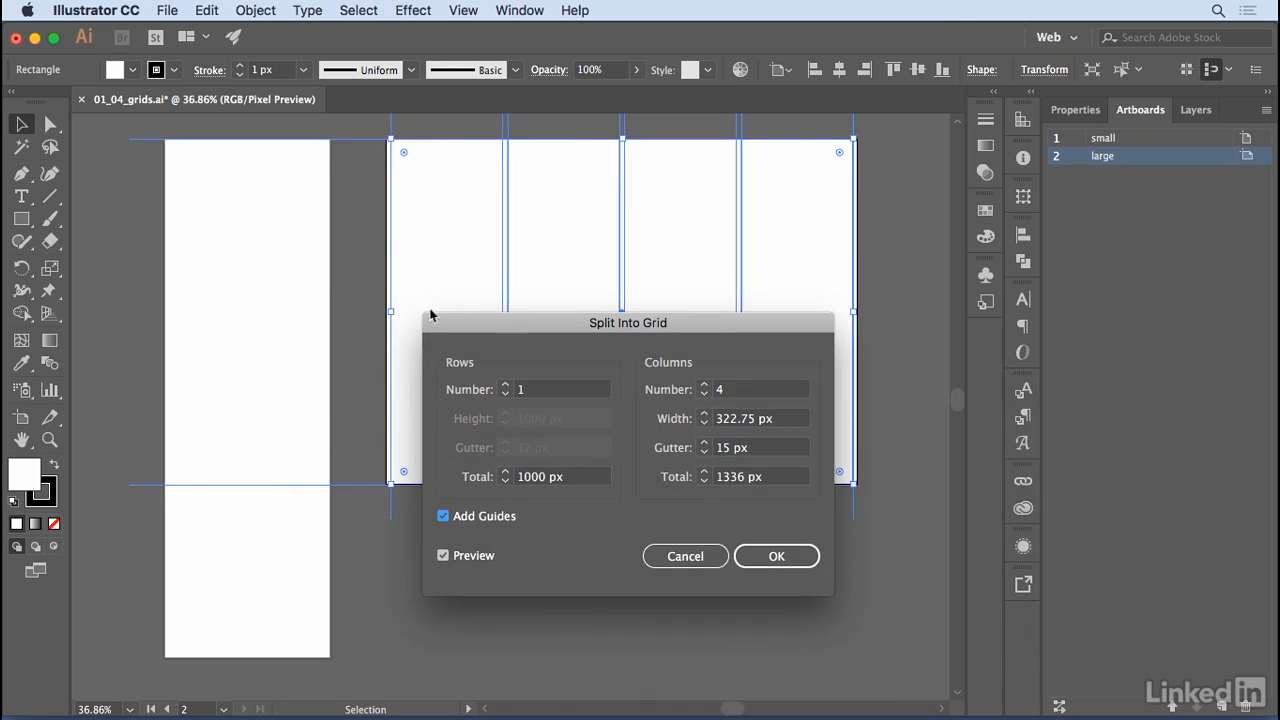
pyautogui.click(443, 516)
pyautogui.click(778, 562)
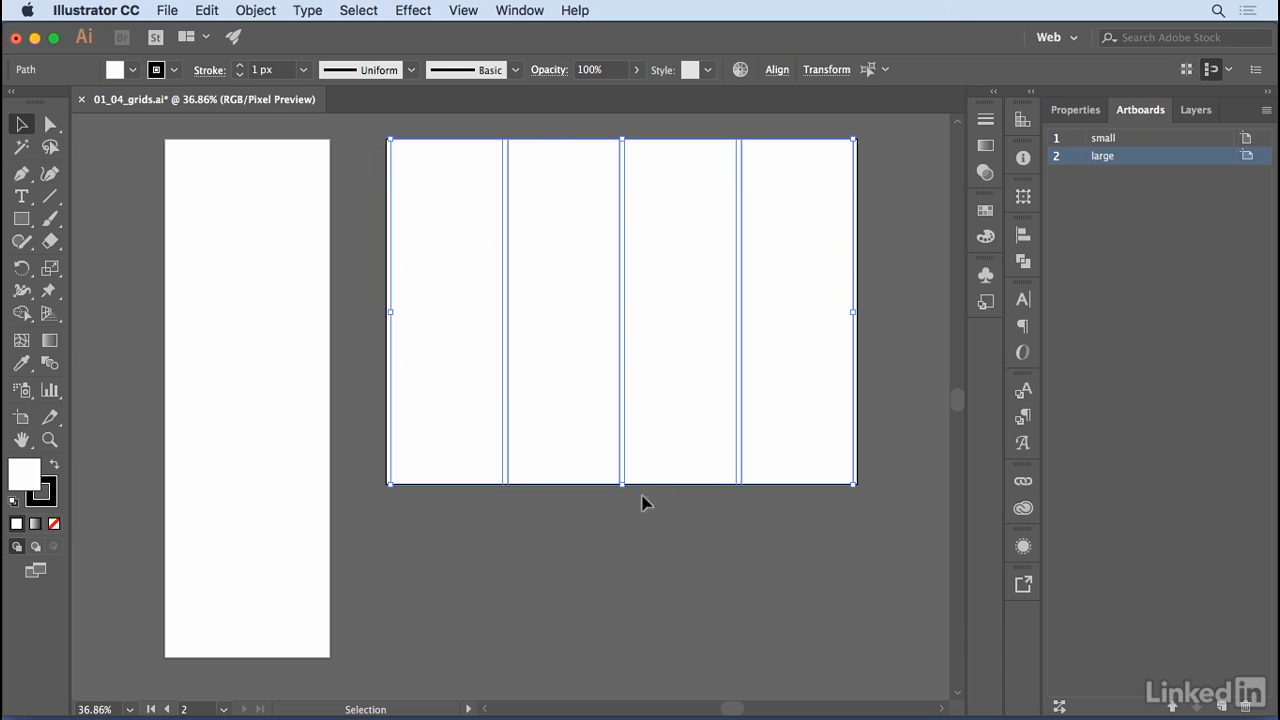
# Stretch the four column rectangles so they extend well past the upper and lower edges of the large artboard.
pyautogui.moveTo(623, 485); pyautogui.dragTo(622, 676)
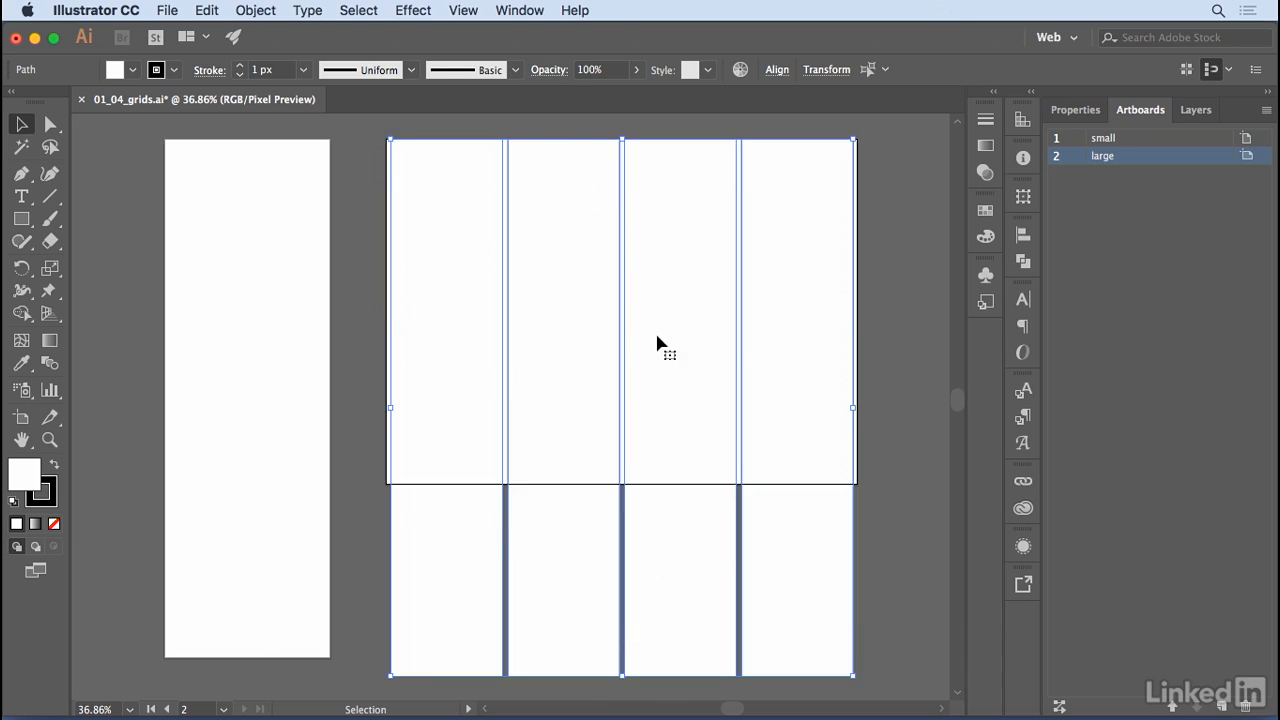
pyautogui.press('a')
pyautogui.press('v')
pyautogui.press('super+minus')
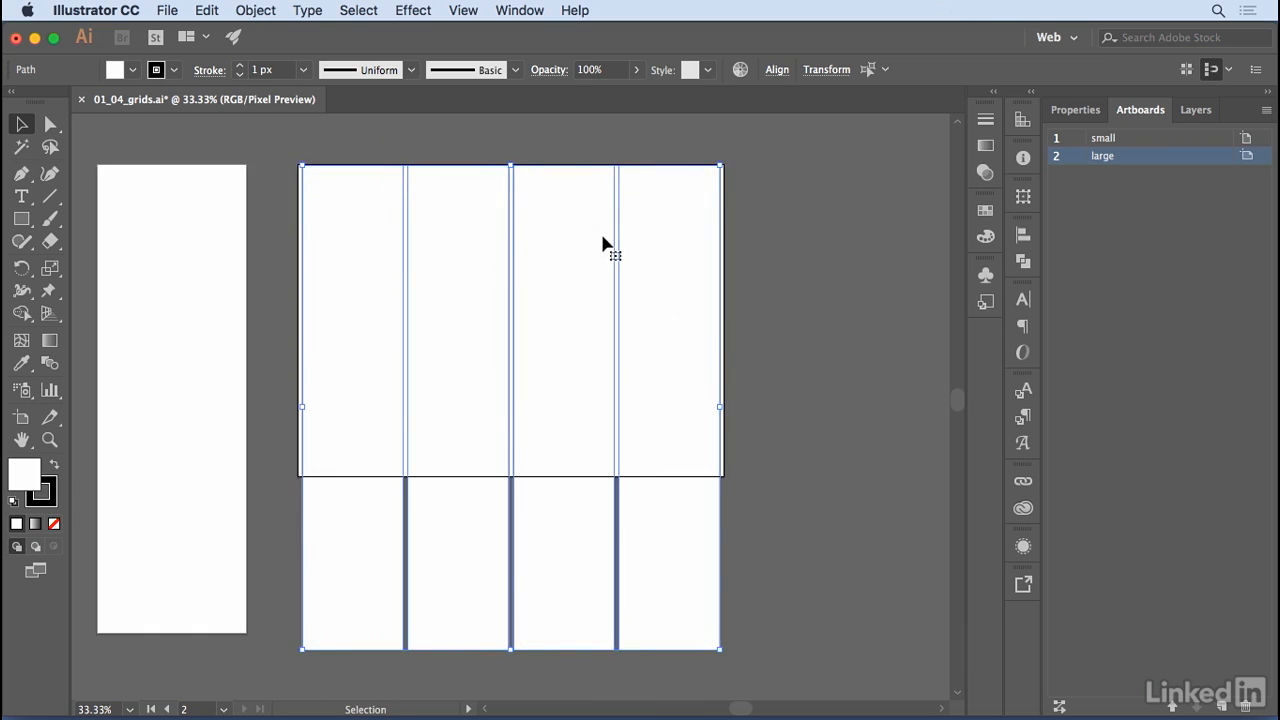
pyautogui.press('super+minus')
pyautogui.moveTo(510, 225); pyautogui.dragTo(508, 160)
pyautogui.moveTo(510, 588); pyautogui.dragTo(510, 645)
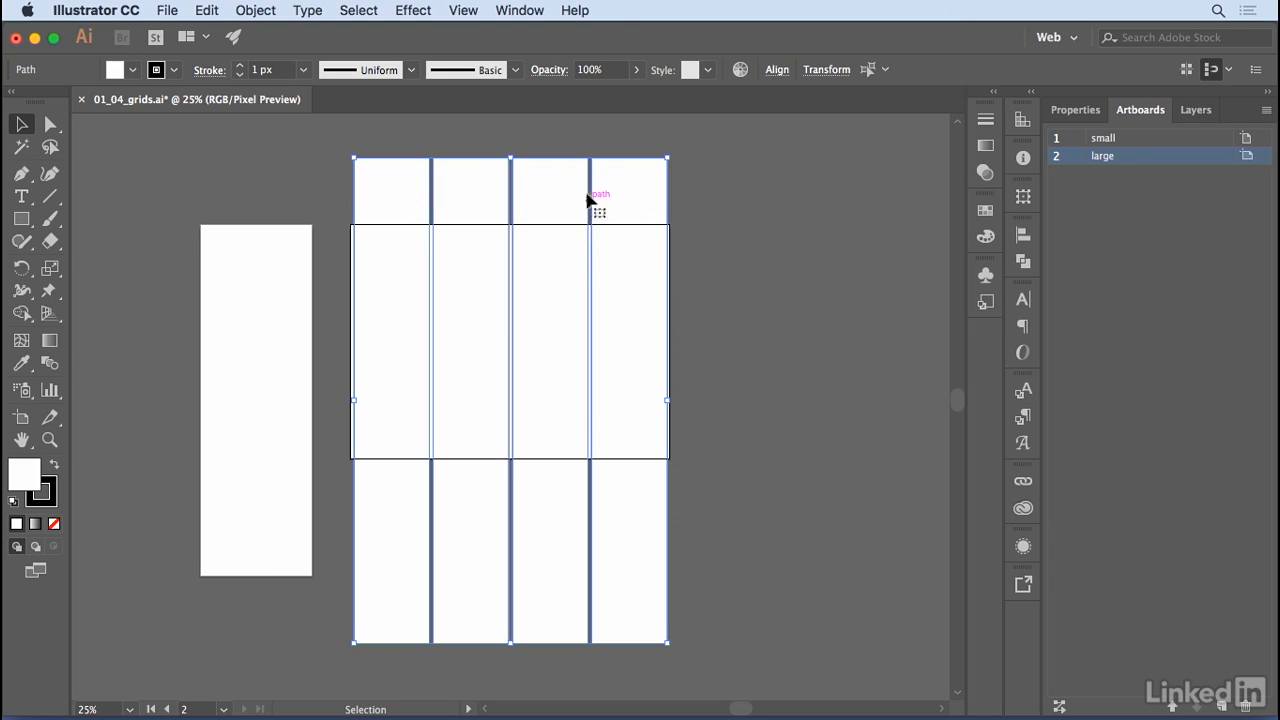
# Convert the four column rectangles into guides and lock the guides.
pyautogui.click(472, 14)
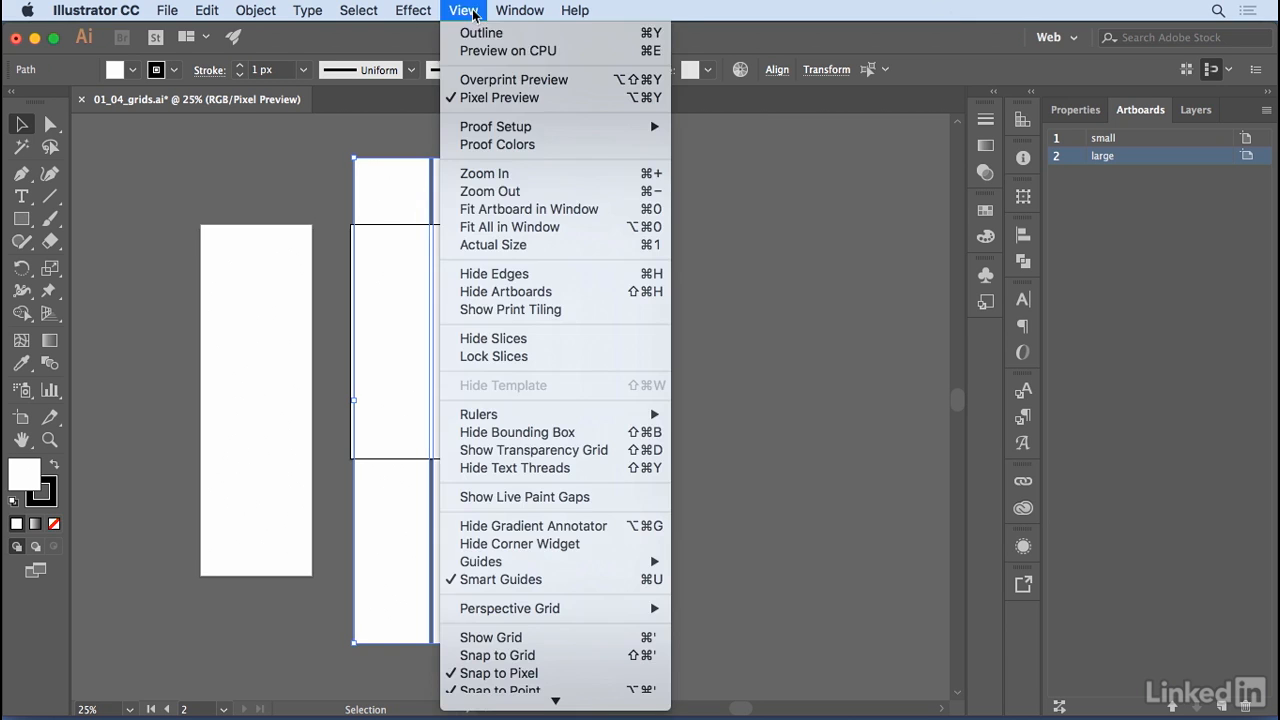
pyautogui.moveTo(546, 565)
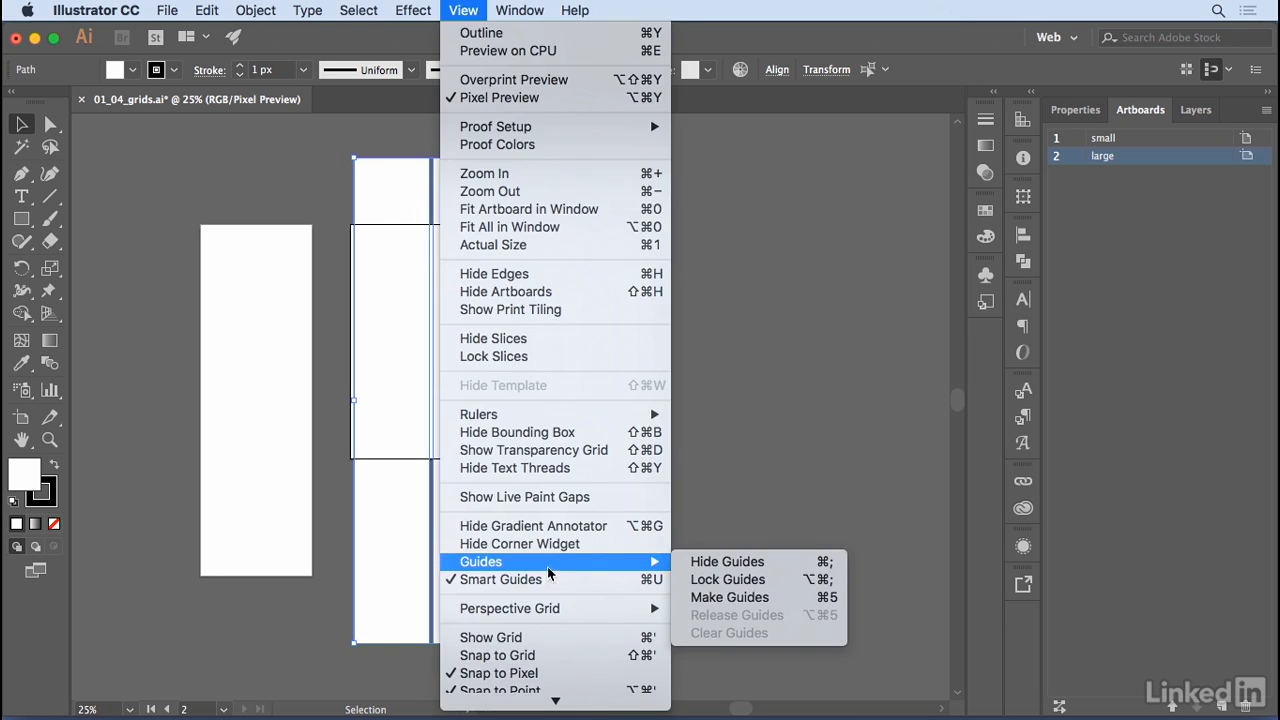
pyautogui.click(715, 600)
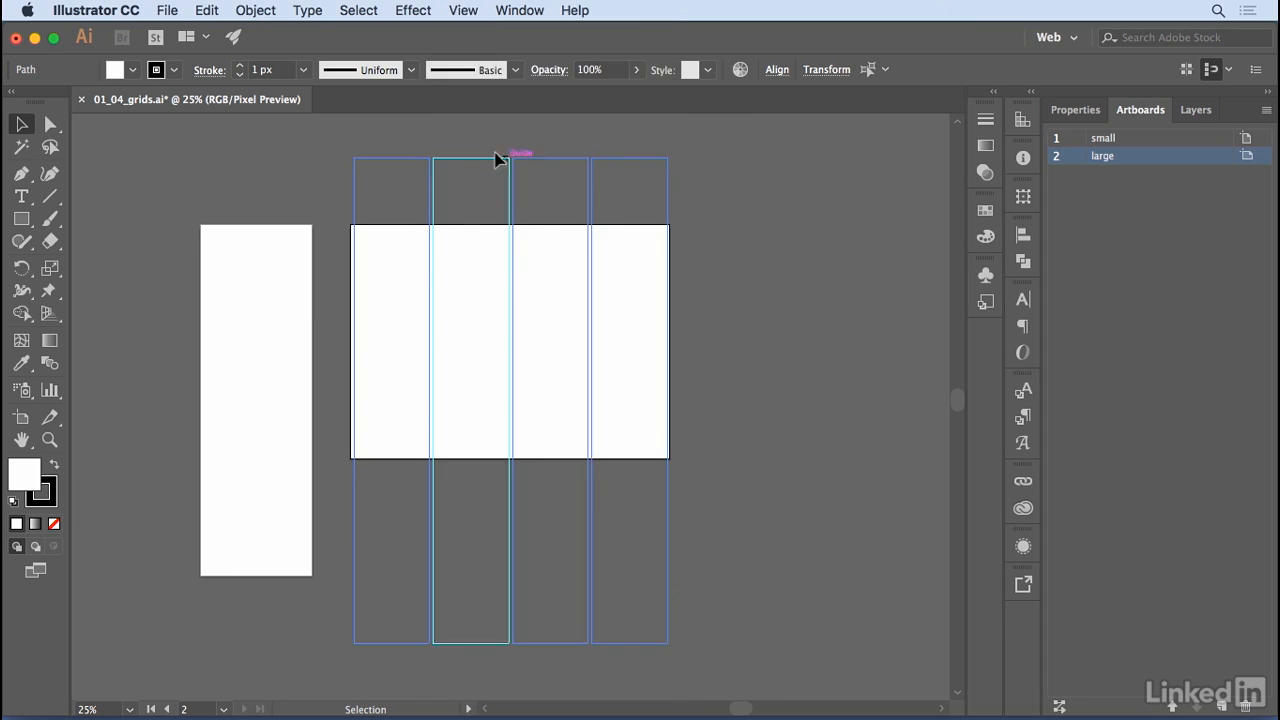
pyautogui.click(465, 13)
pyautogui.moveTo(522, 563)
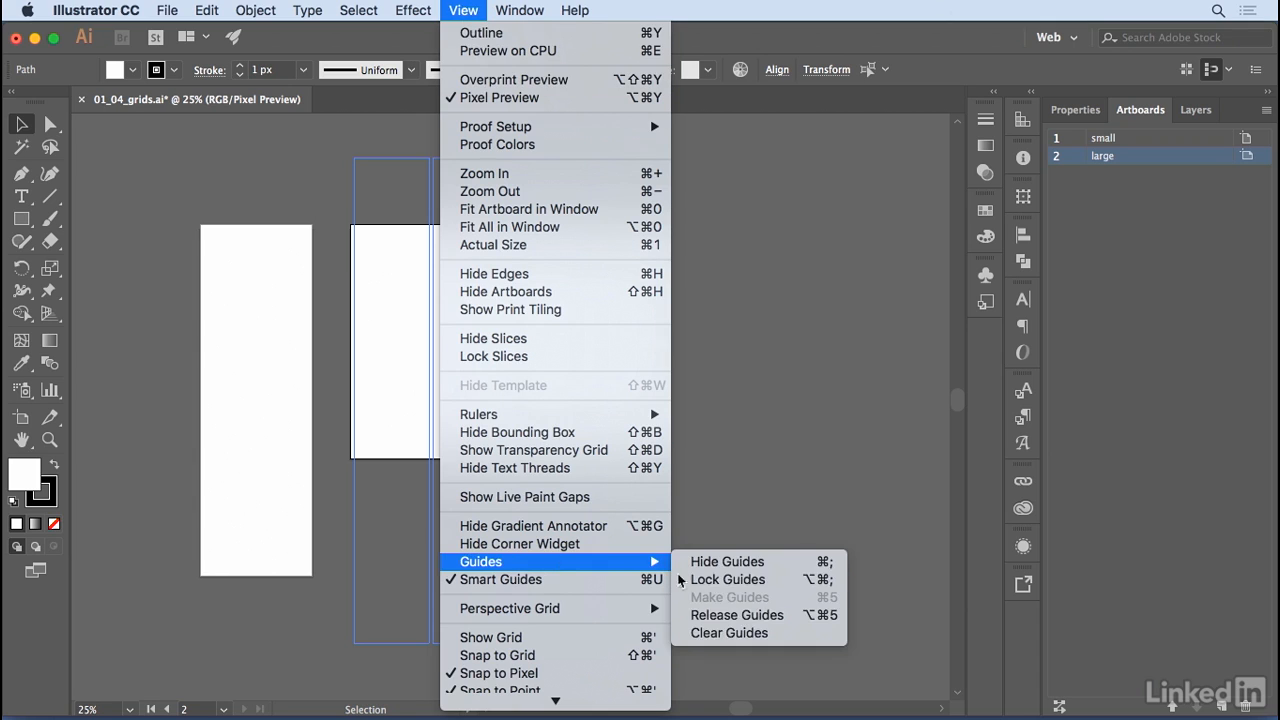
pyautogui.click(728, 580)
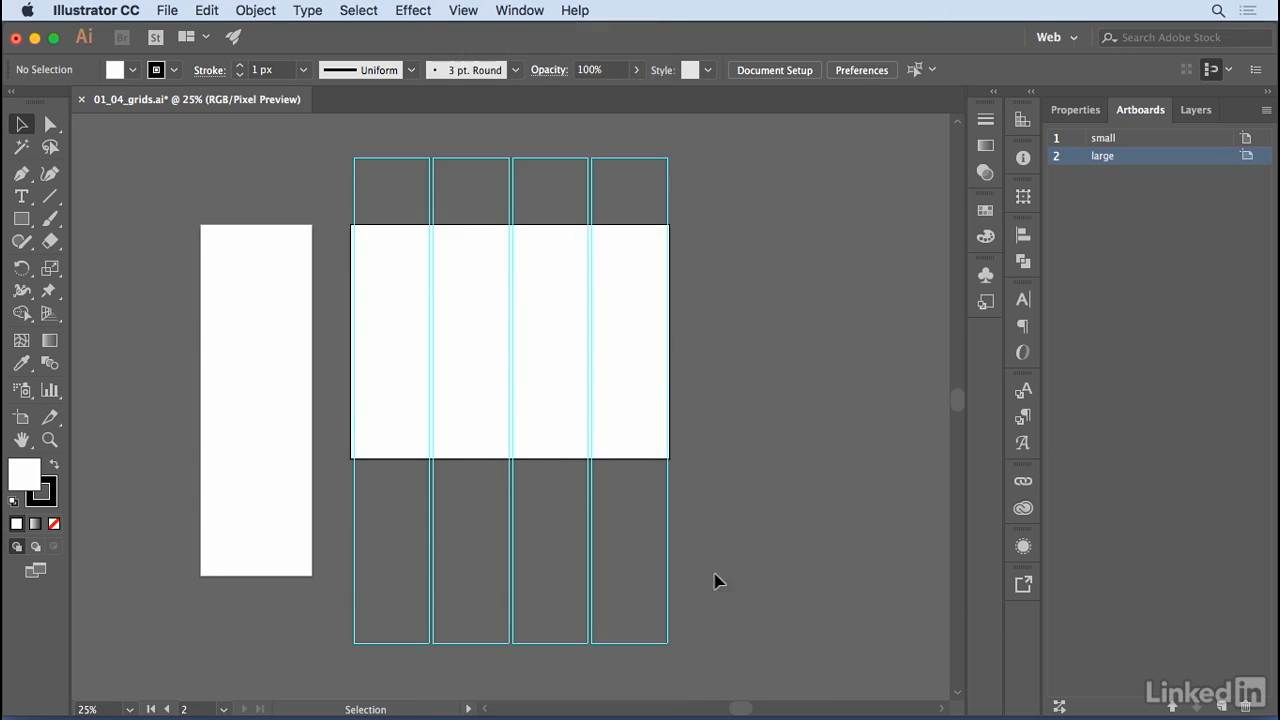
# Draw a rectangle spanning the first column guide near the top of the large artboard and swap its fill and stroke for a black fill.
pyautogui.click(21, 219)
pyautogui.moveTo(354, 240); pyautogui.dragTo(429, 342)
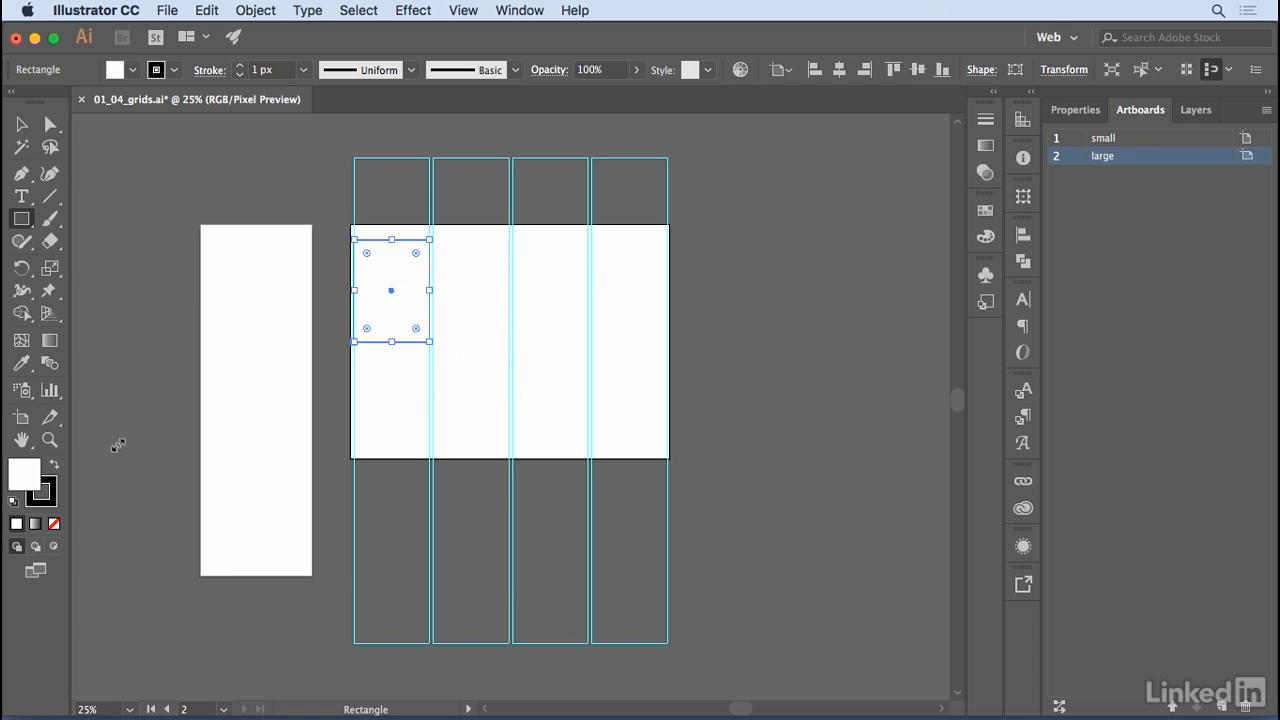
pyautogui.click(55, 466)
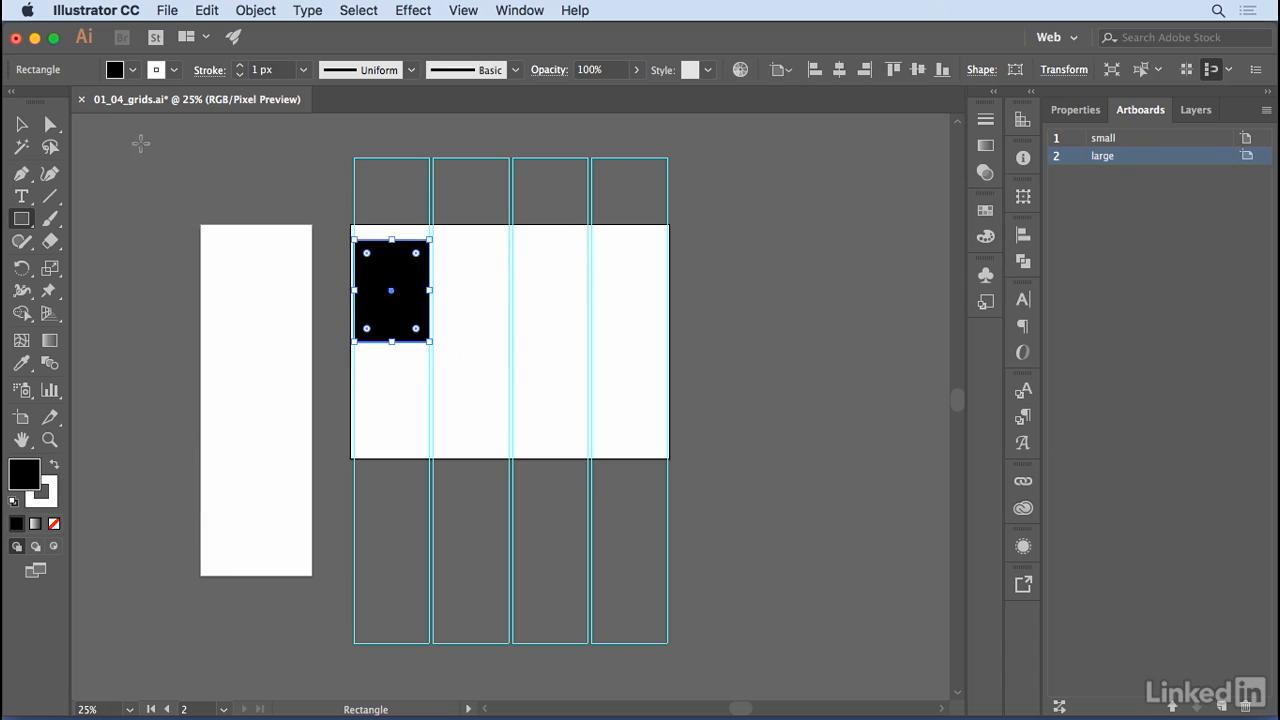
pyautogui.click(21, 124)
pyautogui.click(325, 201)
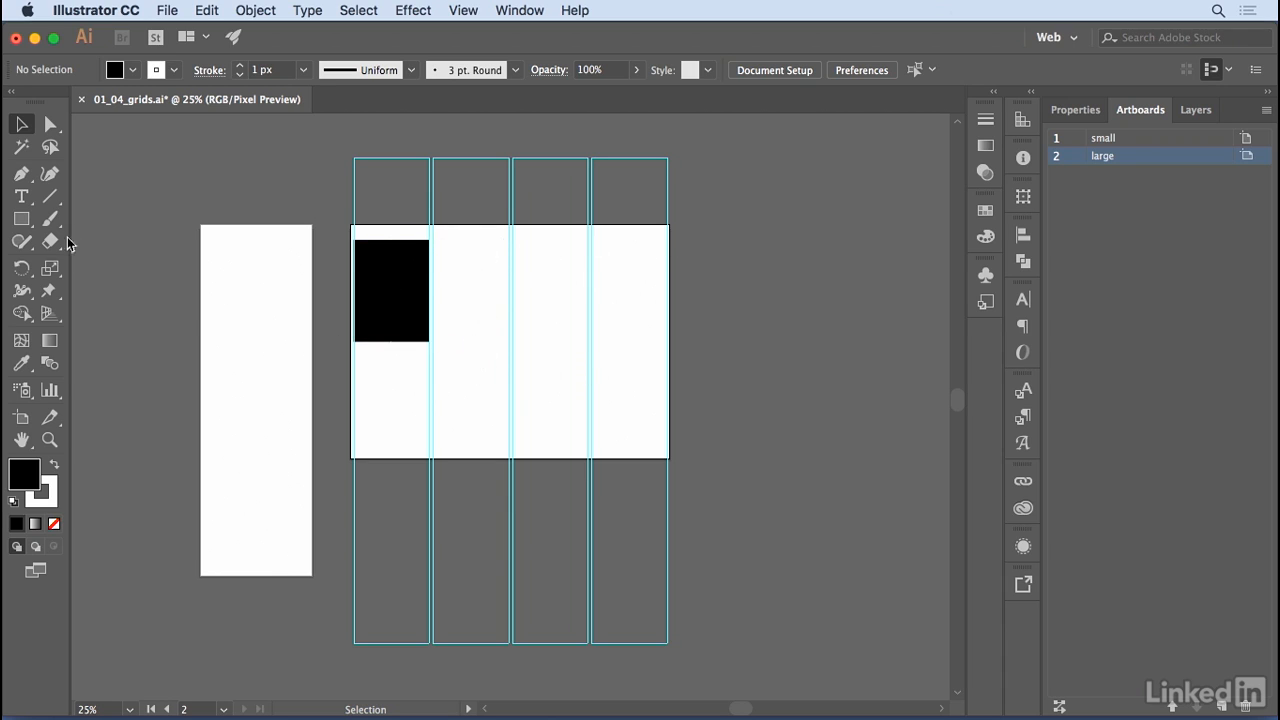
# Draw a rectangle covering the whole small artboard and set its width to 450 px, keeping it centred.
pyautogui.click(22, 220)
pyautogui.moveTo(200, 225)
pyautogui.mouseDown()
pyautogui.moveTo(282, 576)
pyautogui.moveTo(311, 576)
pyautogui.mouseUp()
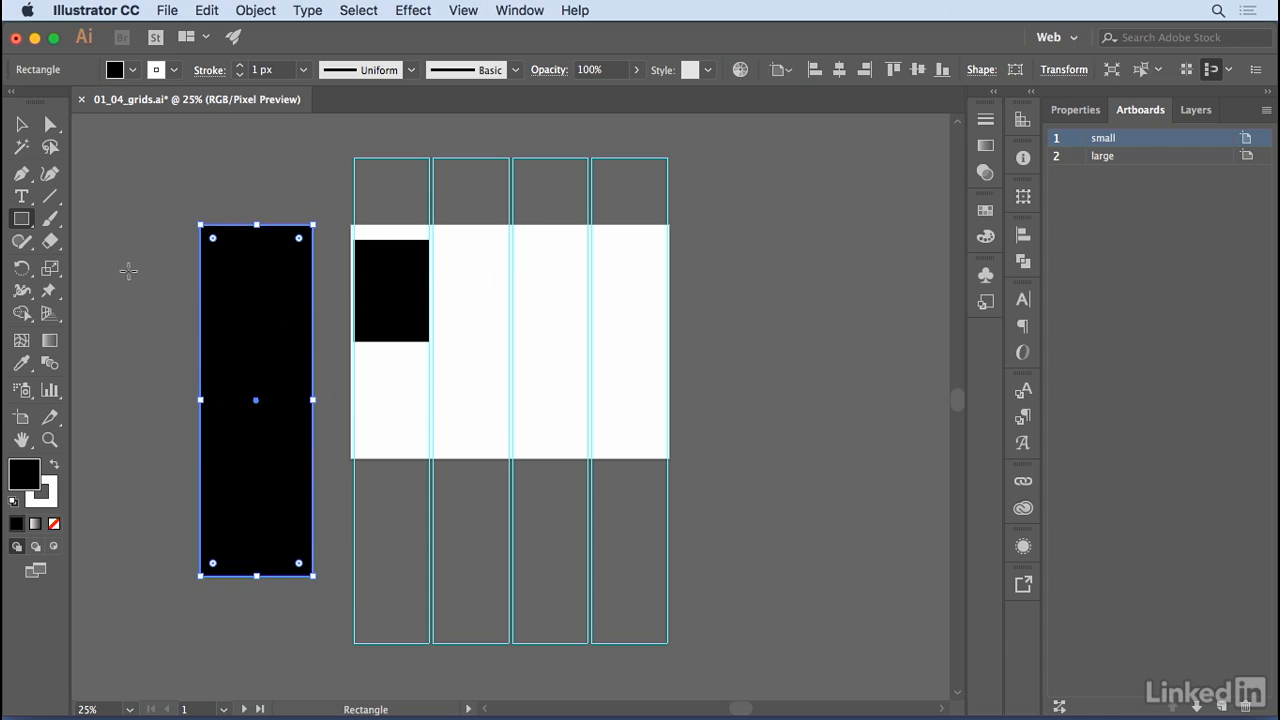
pyautogui.click(21, 124)
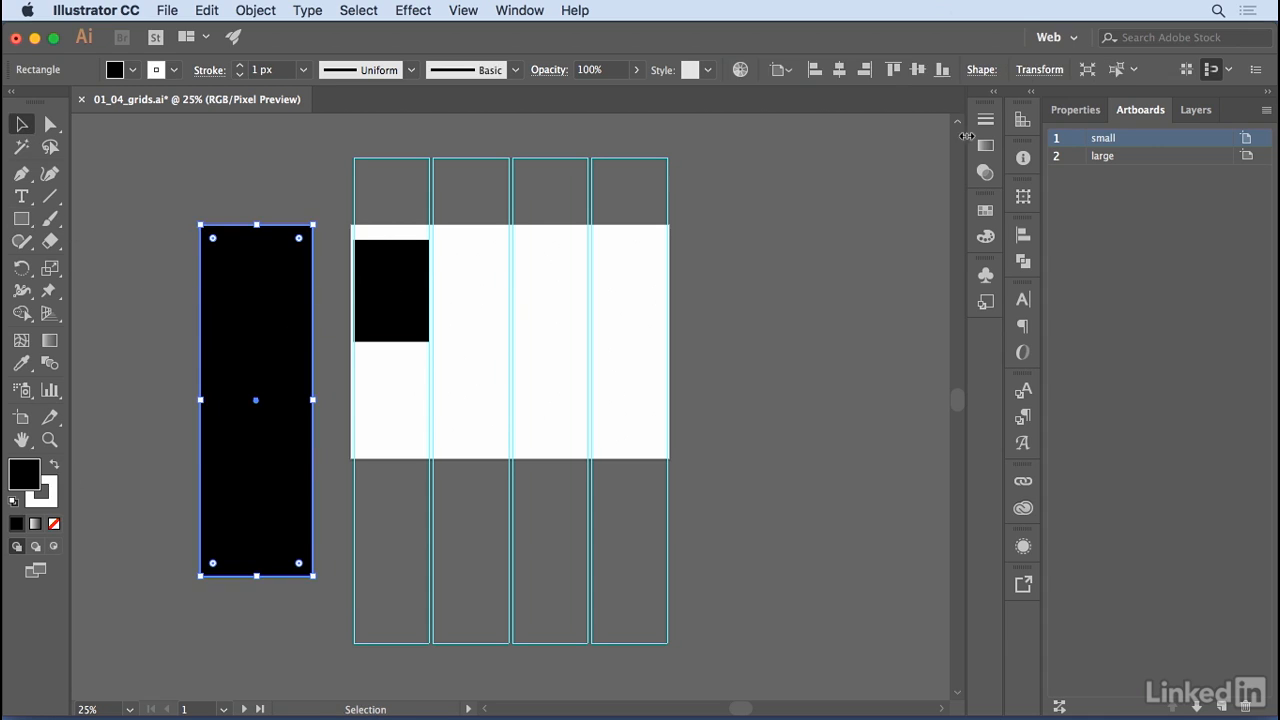
pyautogui.click(1023, 197)
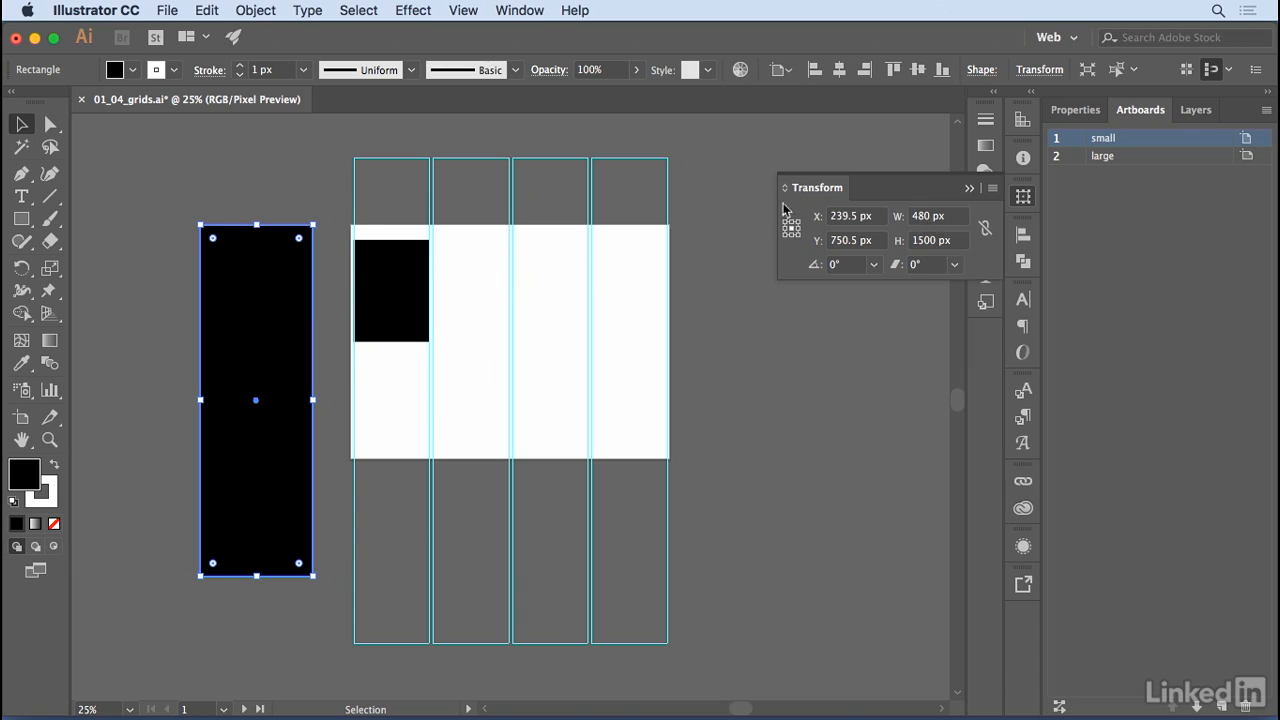
pyautogui.click(922, 218)
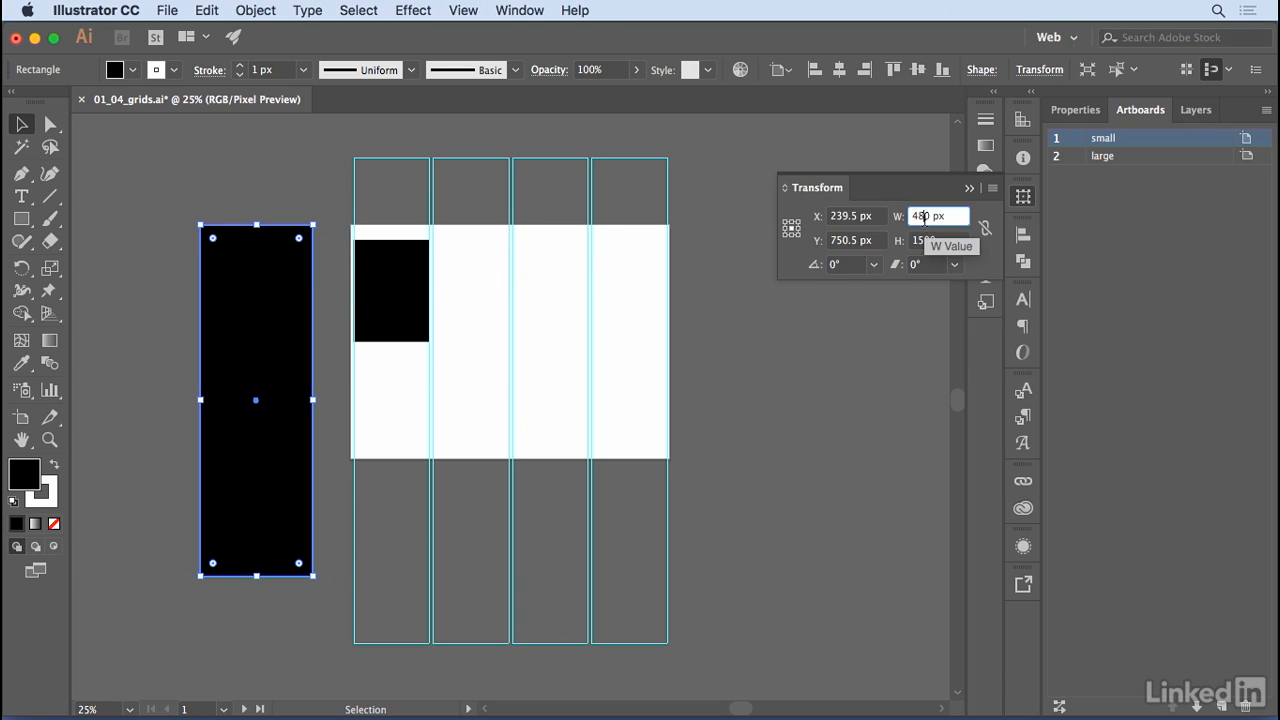
pyautogui.press('BackSpace')
pyautogui.write('5')
pyautogui.press('Return')
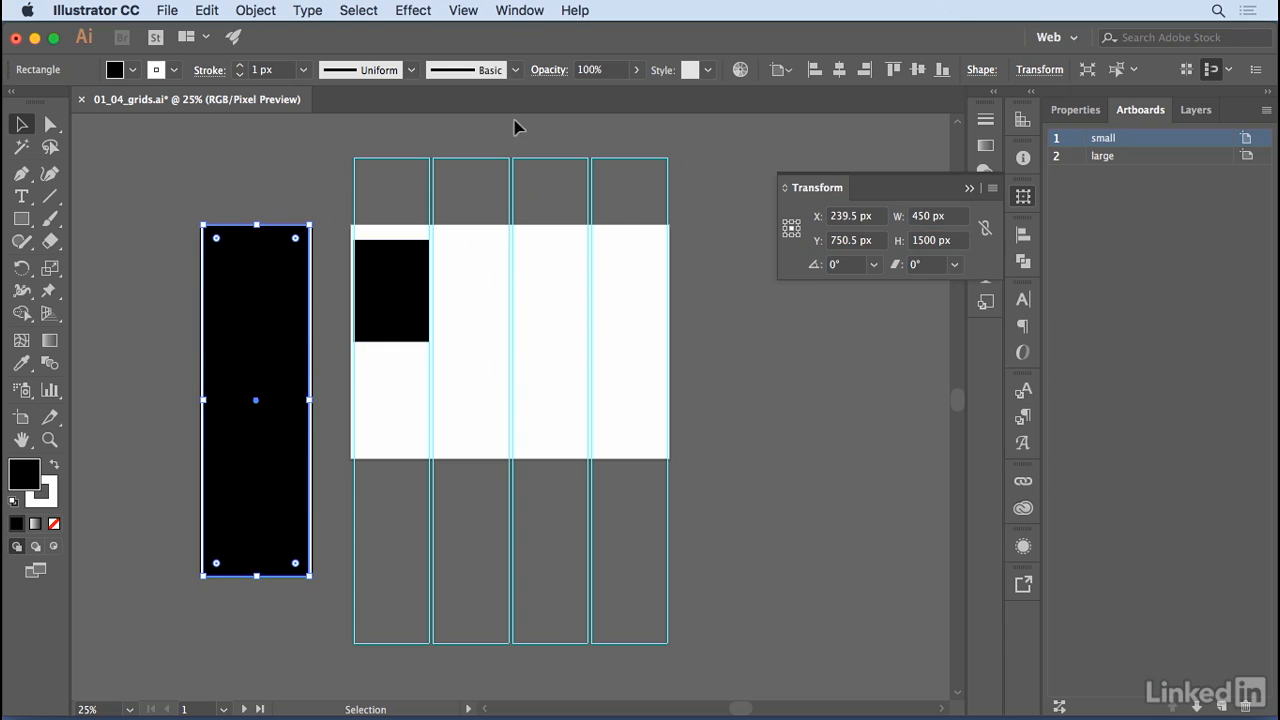
# Split the small artboard's rectangle into a grid of 4 rows with a 20 px row gutter, using the preview and adding no guides.
pyautogui.click(272, 16)
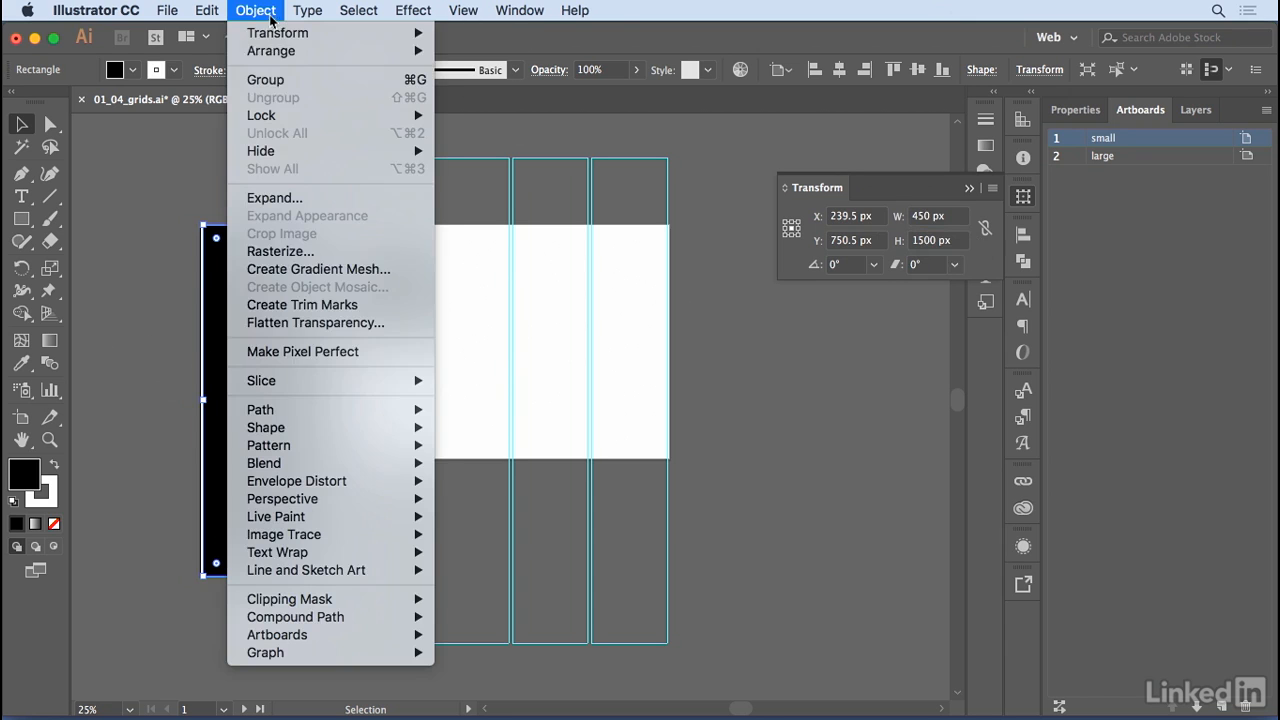
pyautogui.moveTo(309, 411)
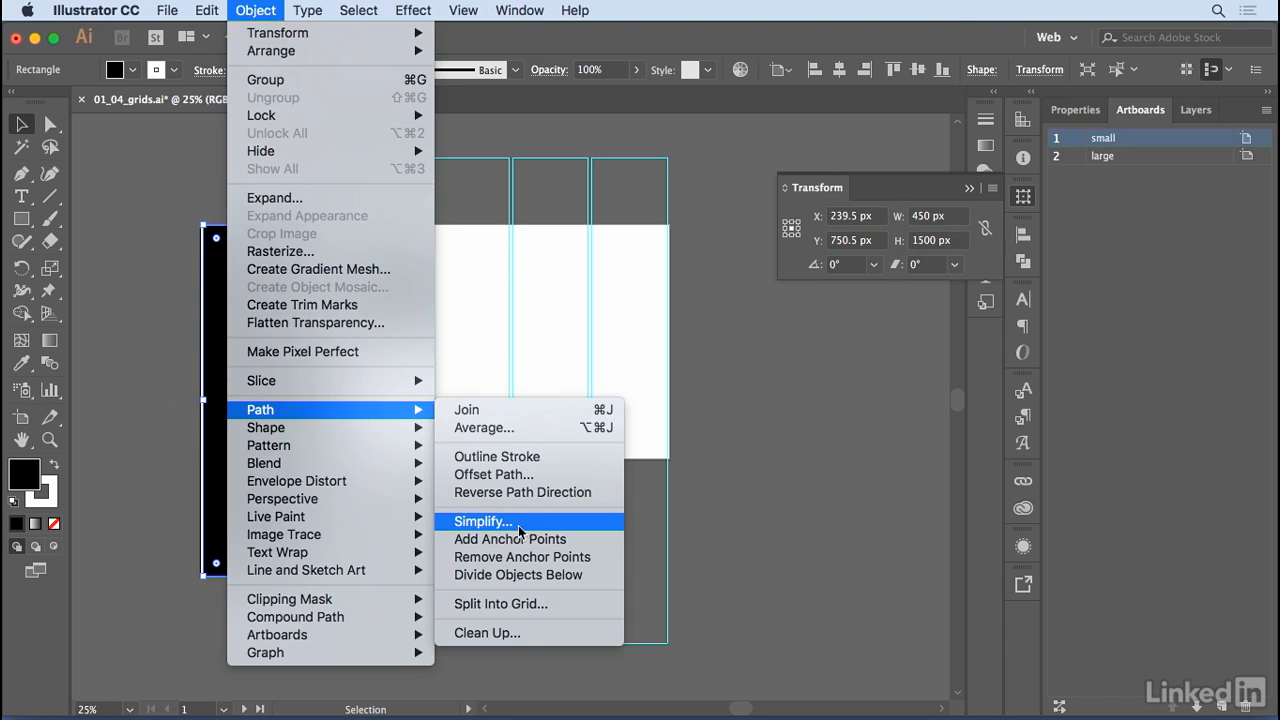
pyautogui.click(521, 604)
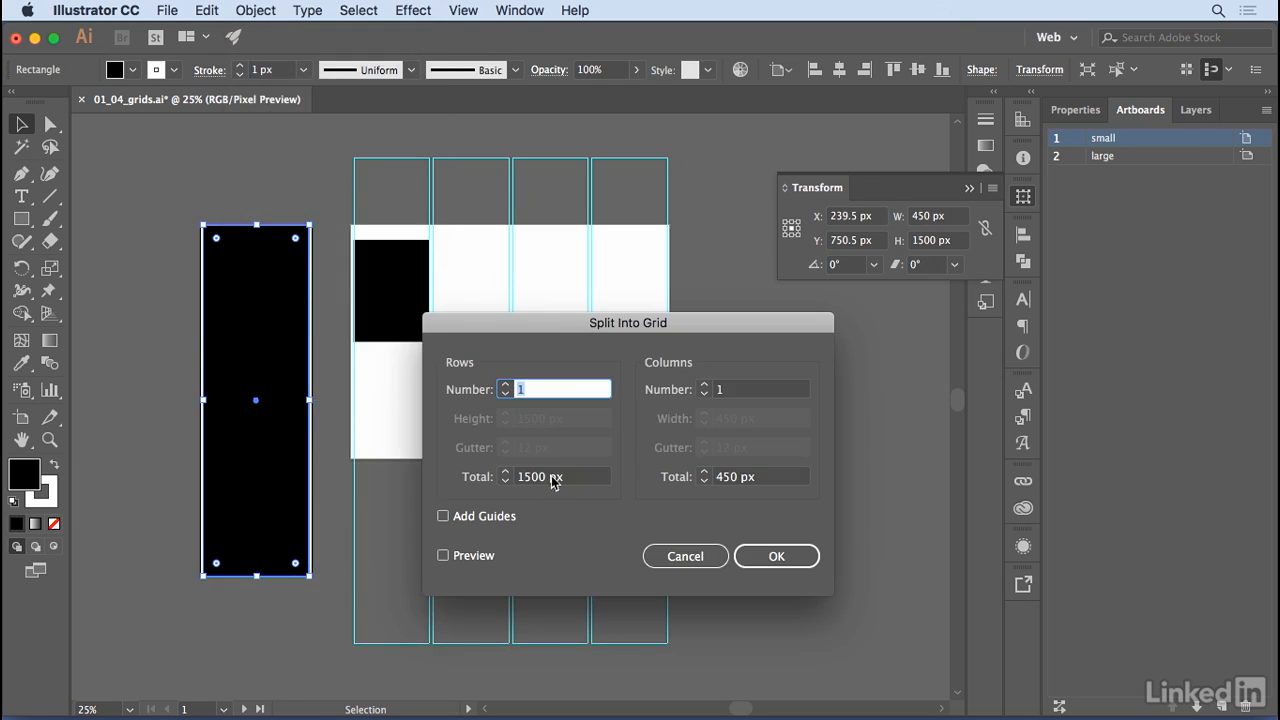
pyautogui.click(508, 385)
pyautogui.click(506, 385)
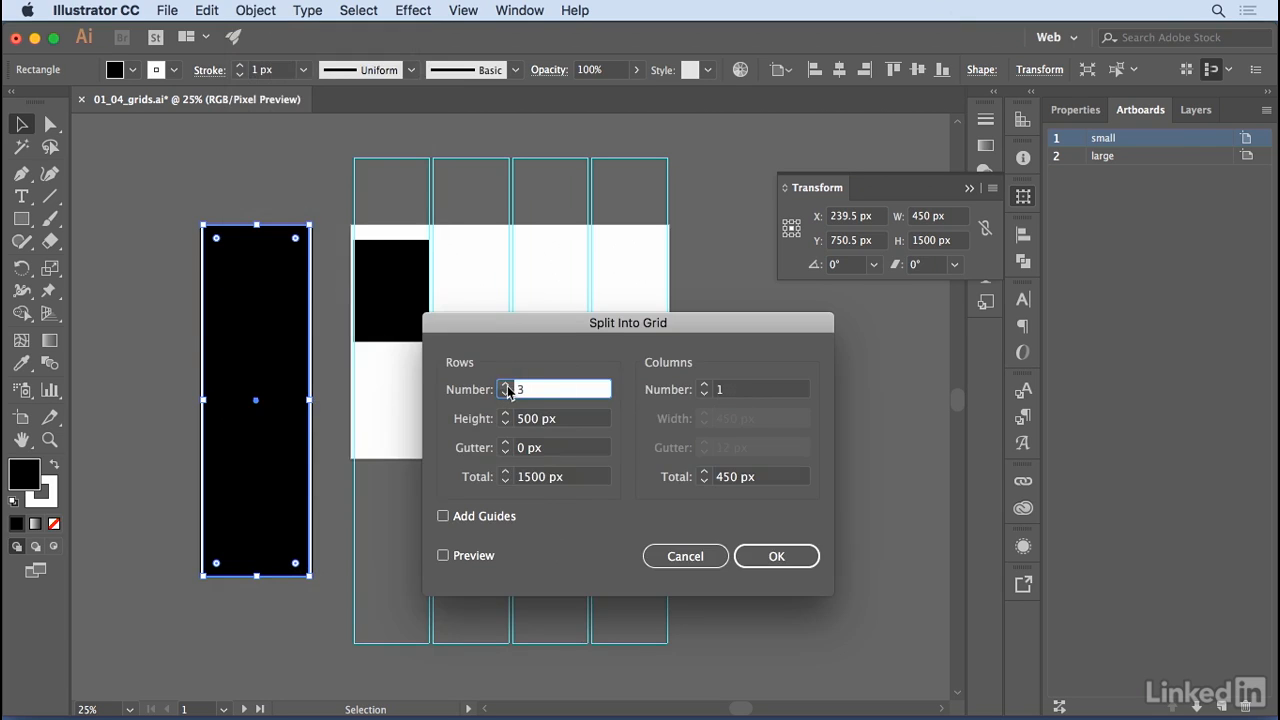
pyautogui.click(444, 556)
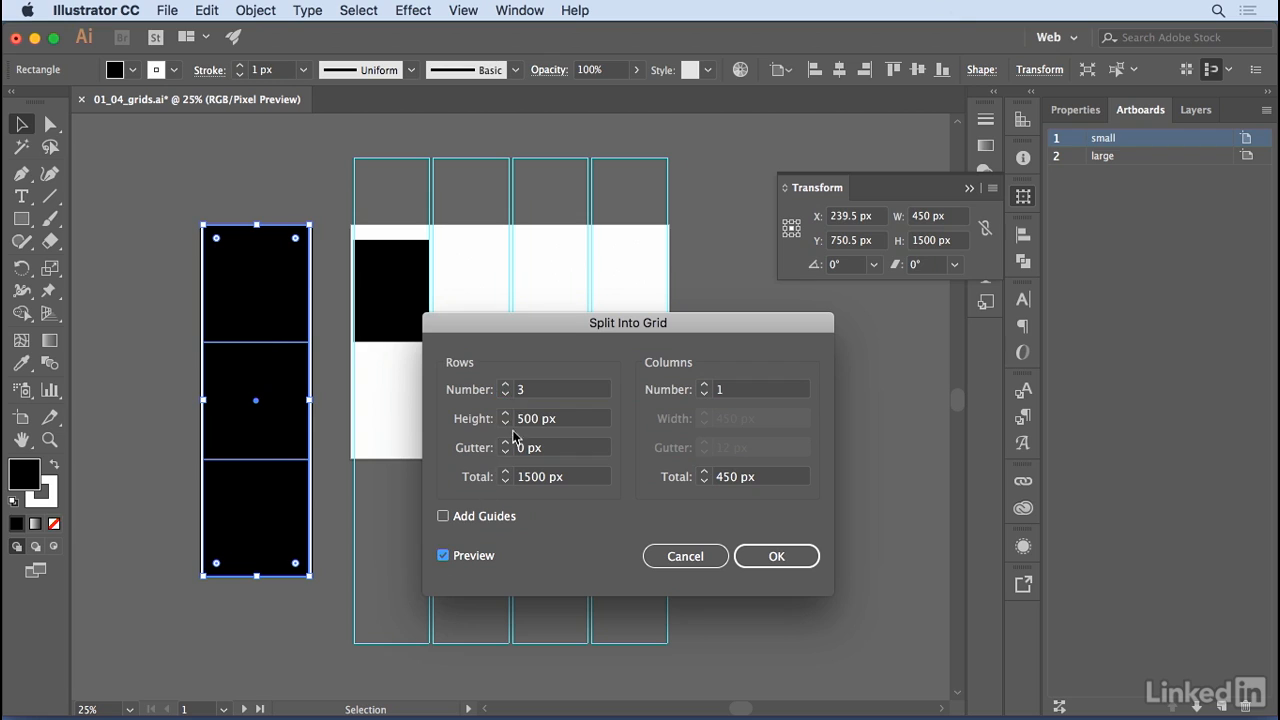
pyautogui.click(505, 385)
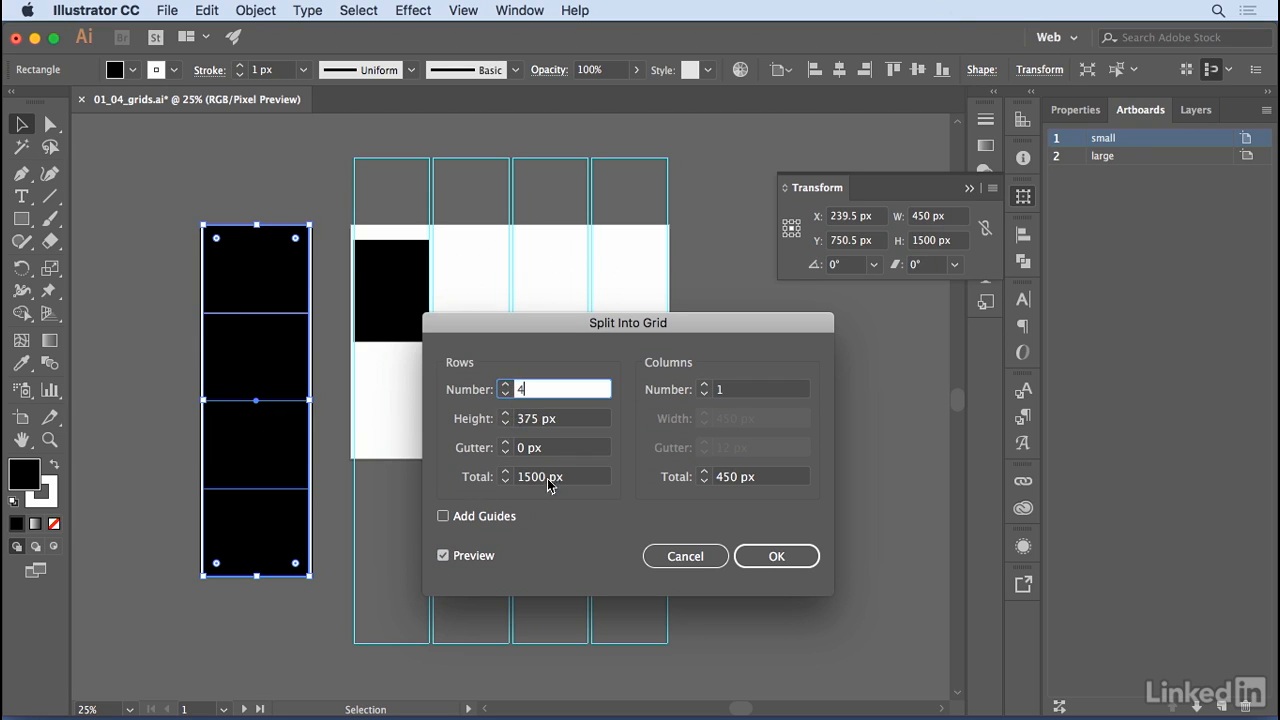
pyautogui.click(556, 450)
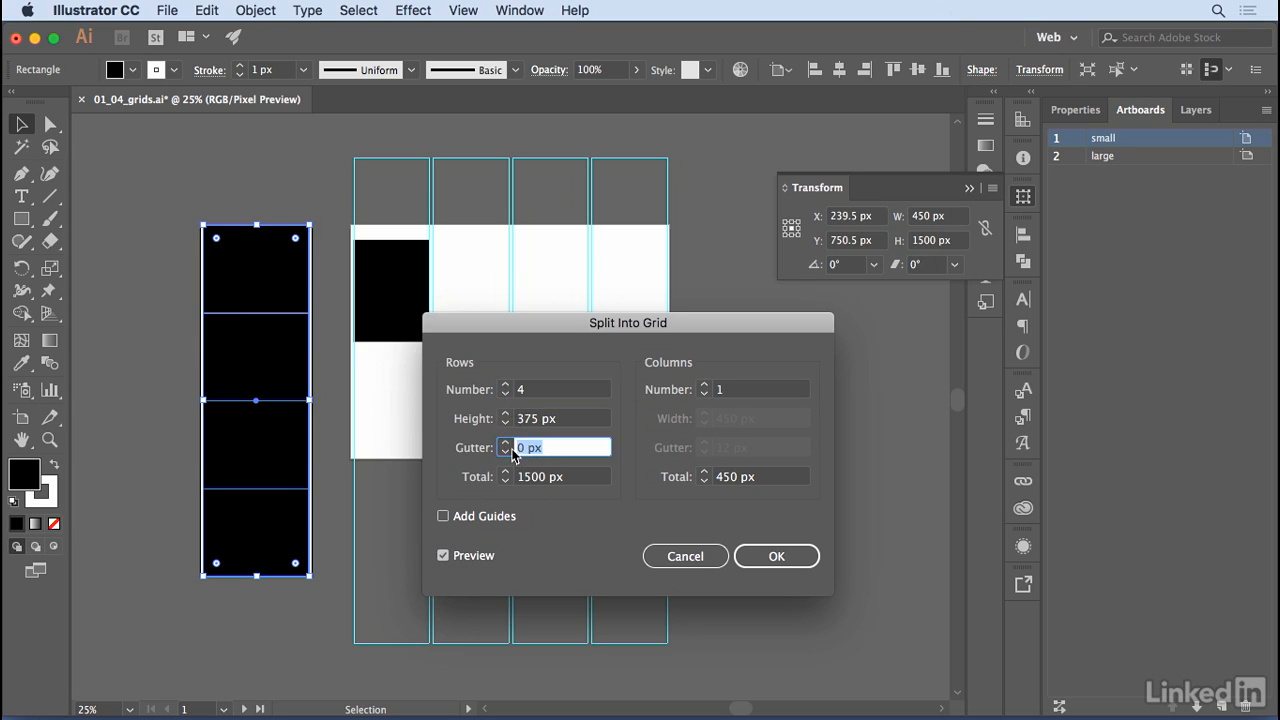
pyautogui.write('20')
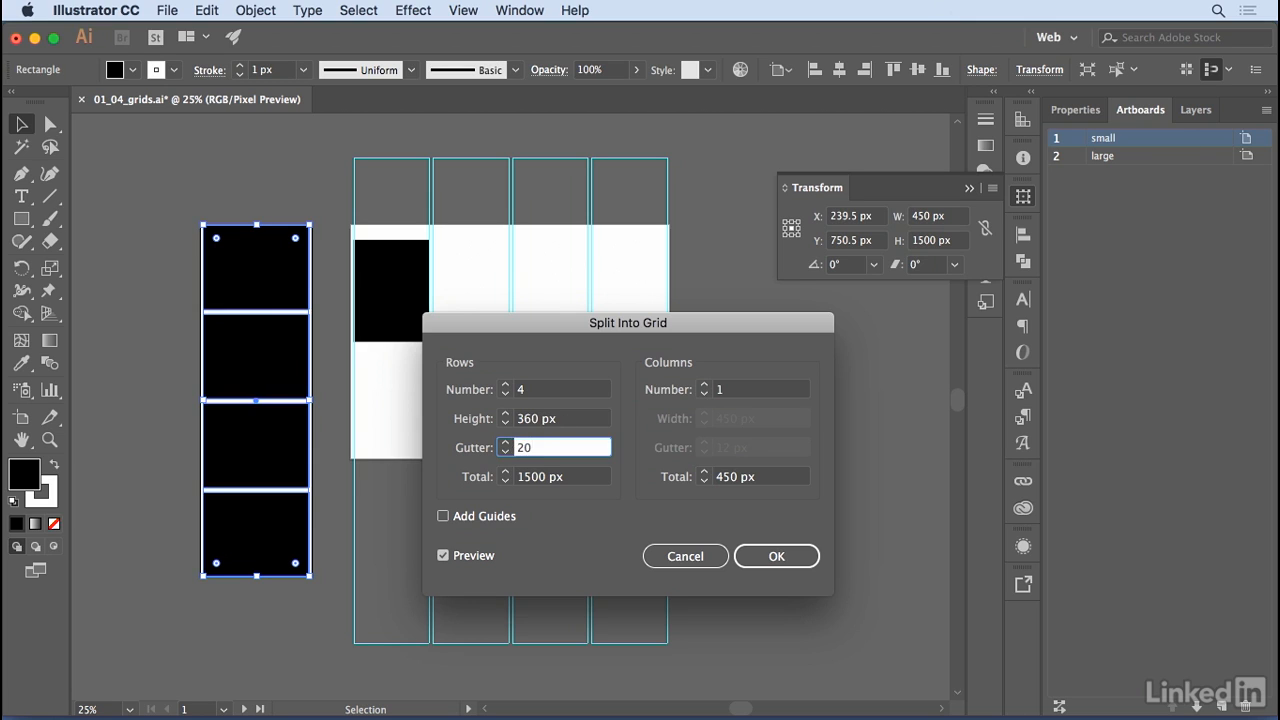
pyautogui.click(777, 556)
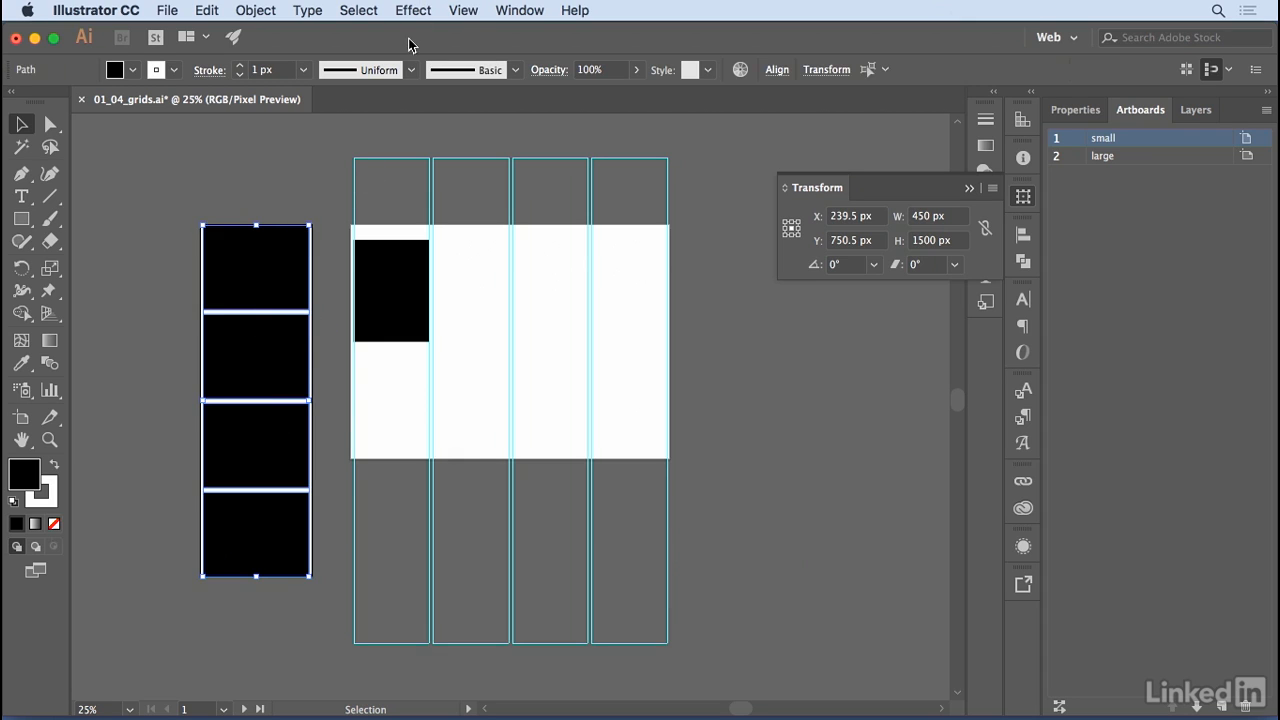
# Convert the four row rectangles on the small artboard into guides.
pyautogui.click(463, 10)
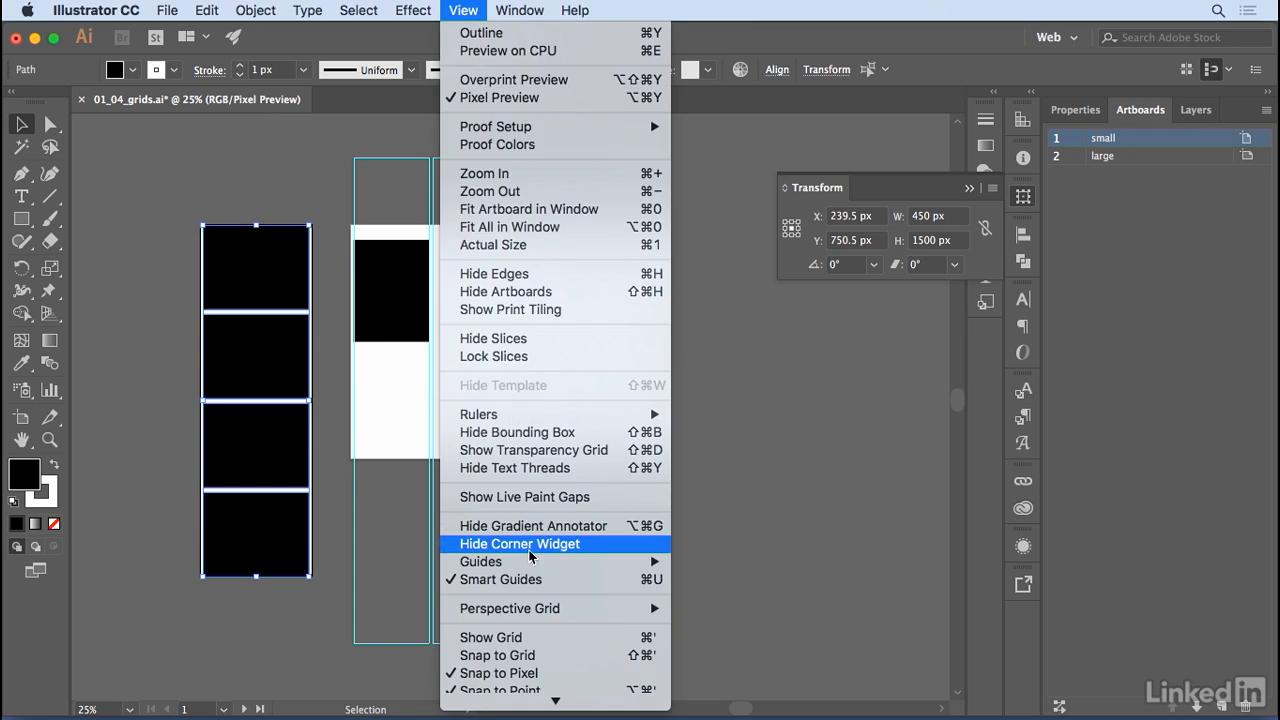
pyautogui.moveTo(530, 561)
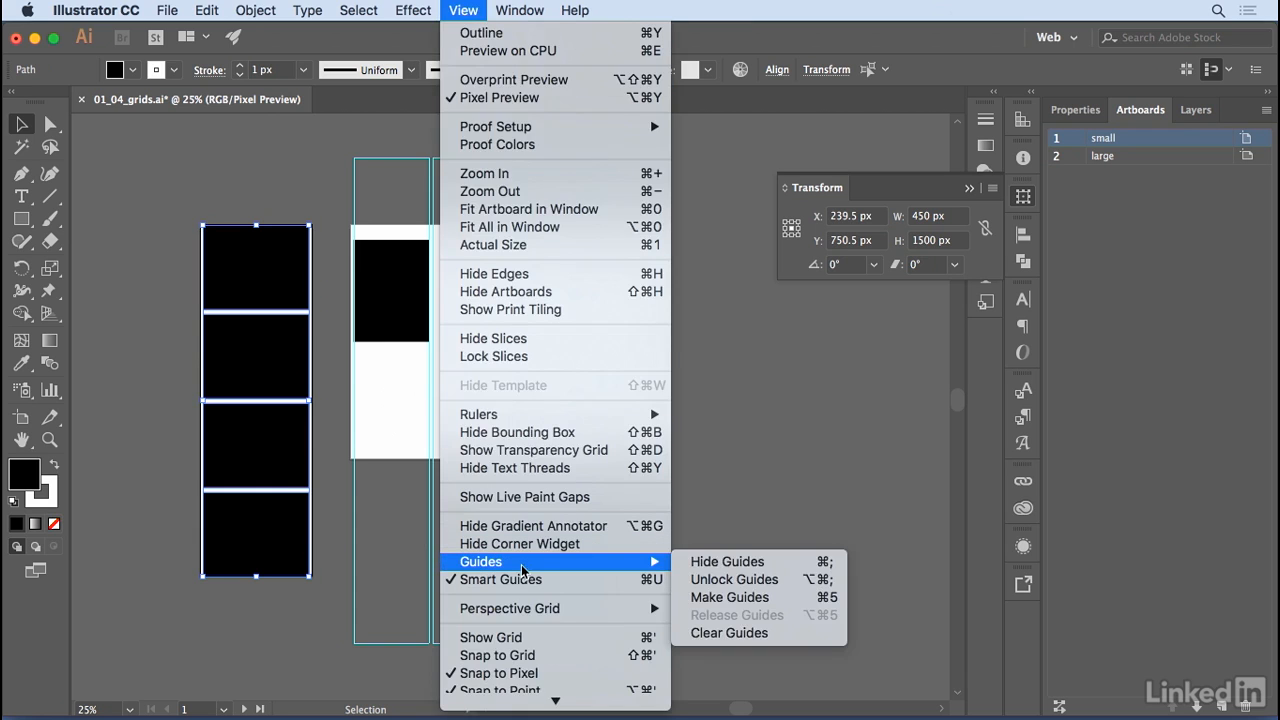
pyautogui.click(729, 598)
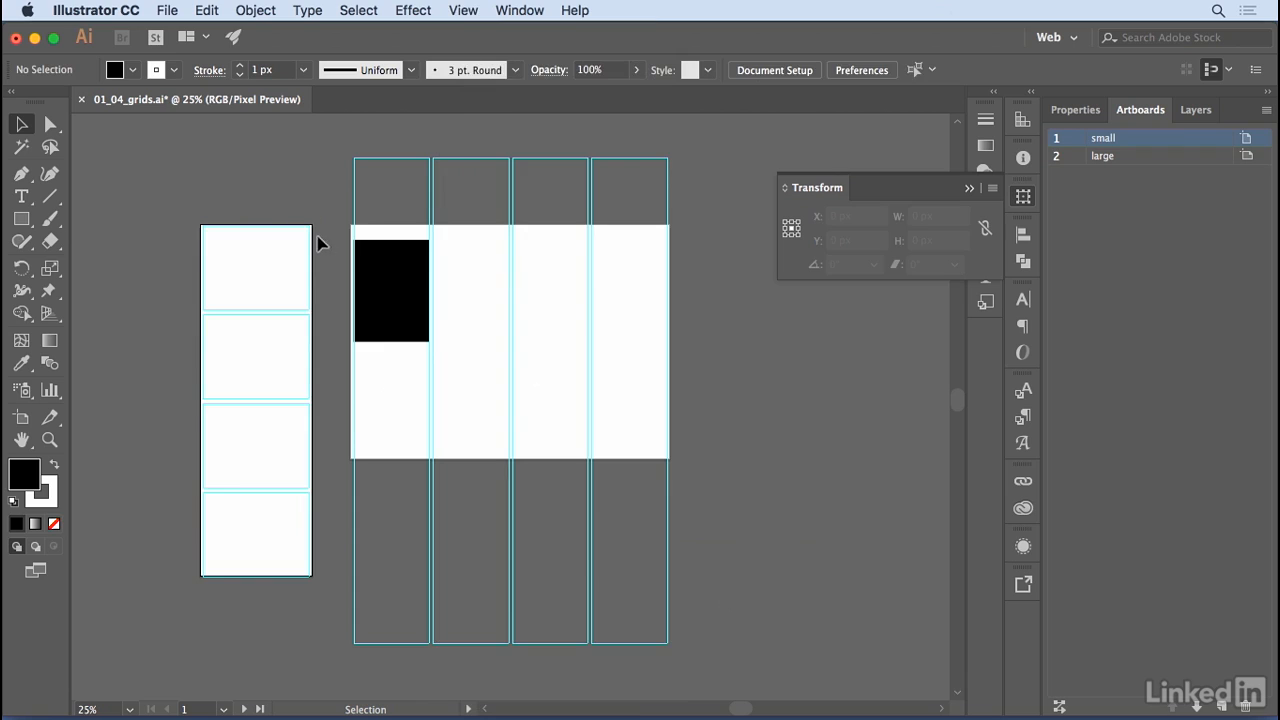